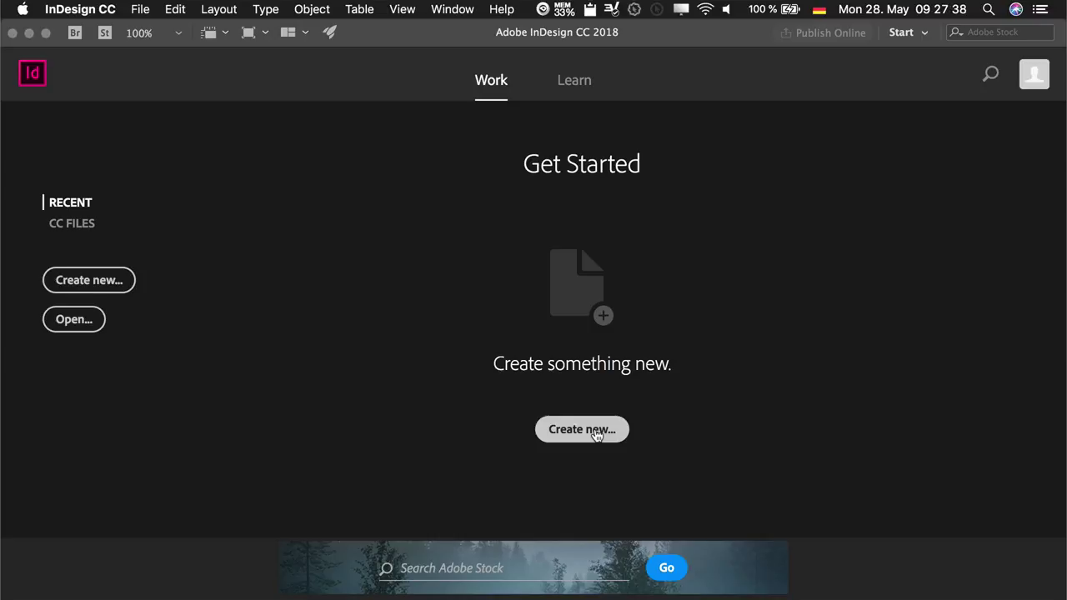
# - Start a new document and set its units to millimeters
pyautogui.click(595, 431)
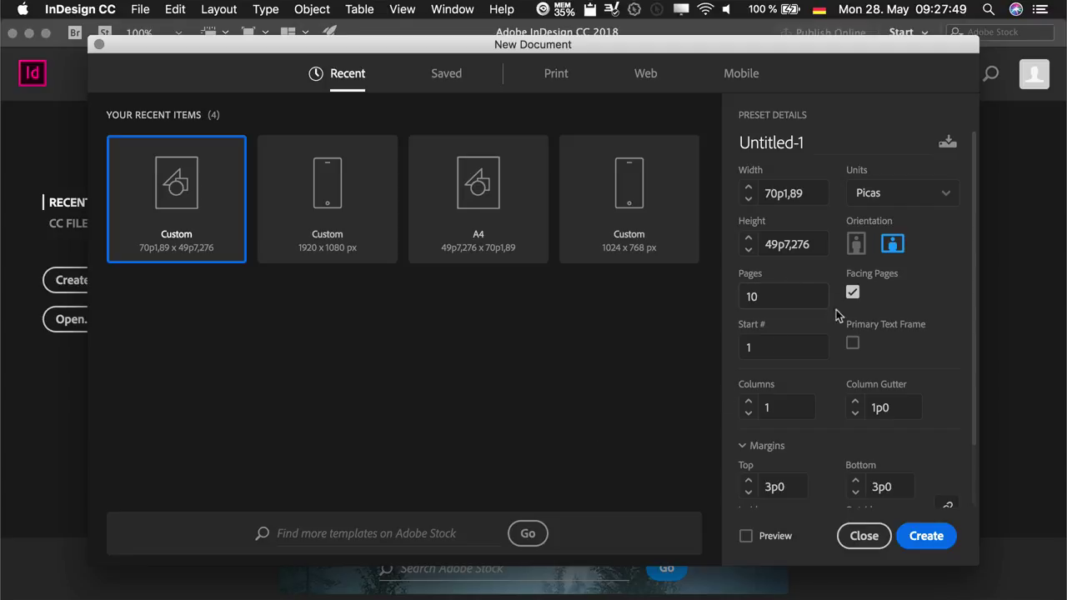
pyautogui.click(921, 194)
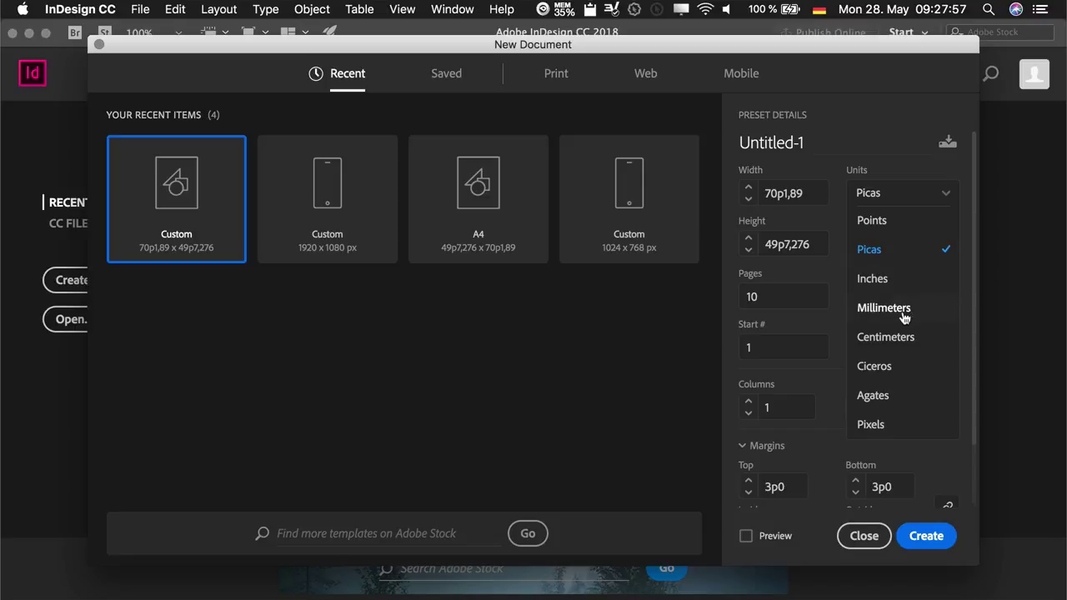
pyautogui.click(900, 309)
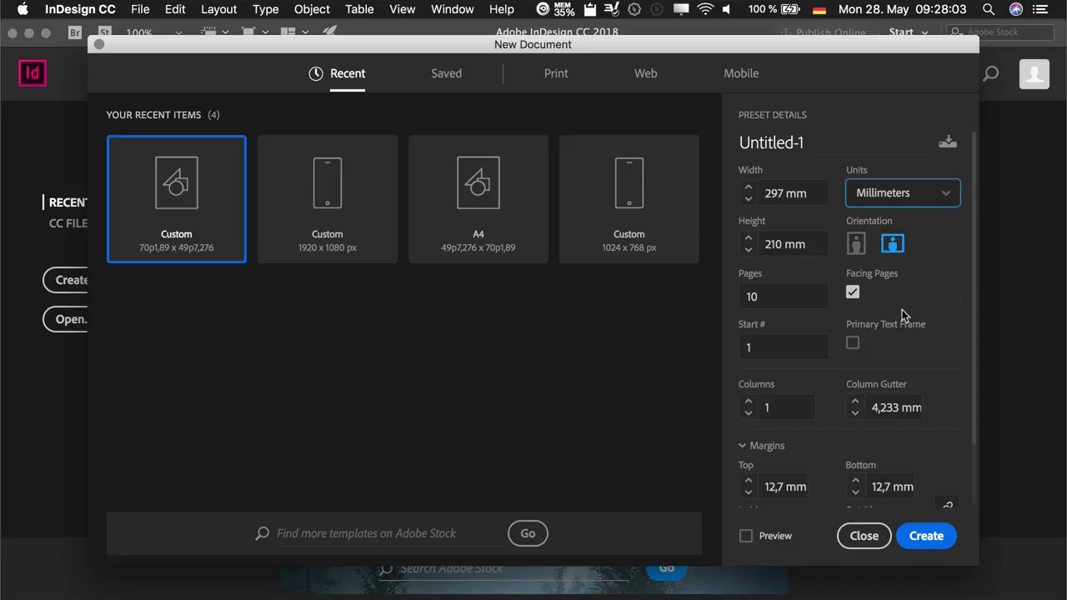
# - Switch the new document's units to pixels and back to millimeters
pyautogui.click(921, 198)
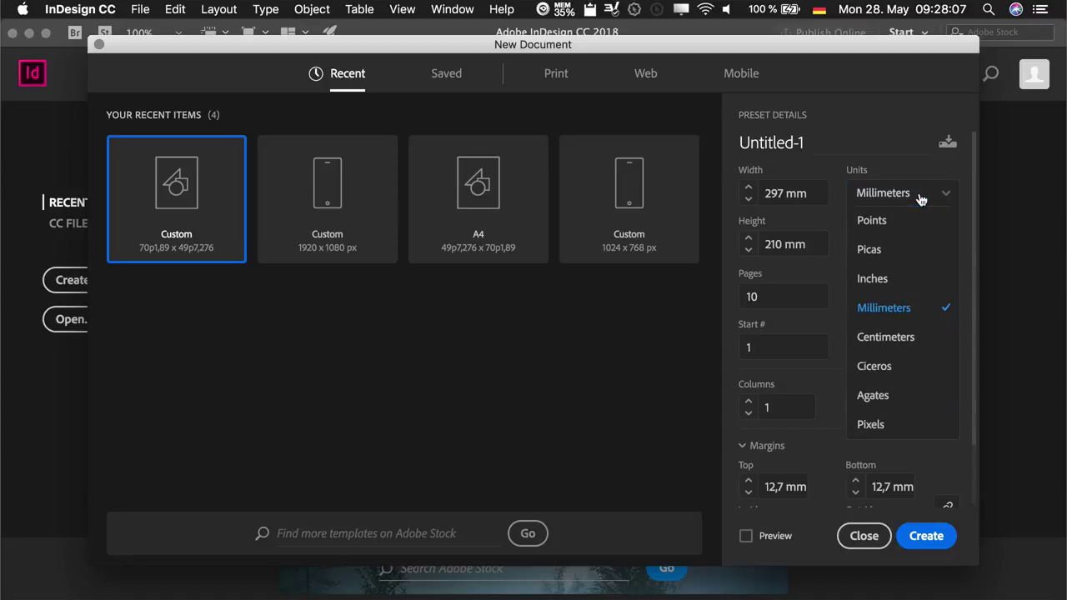
pyautogui.click(871, 425)
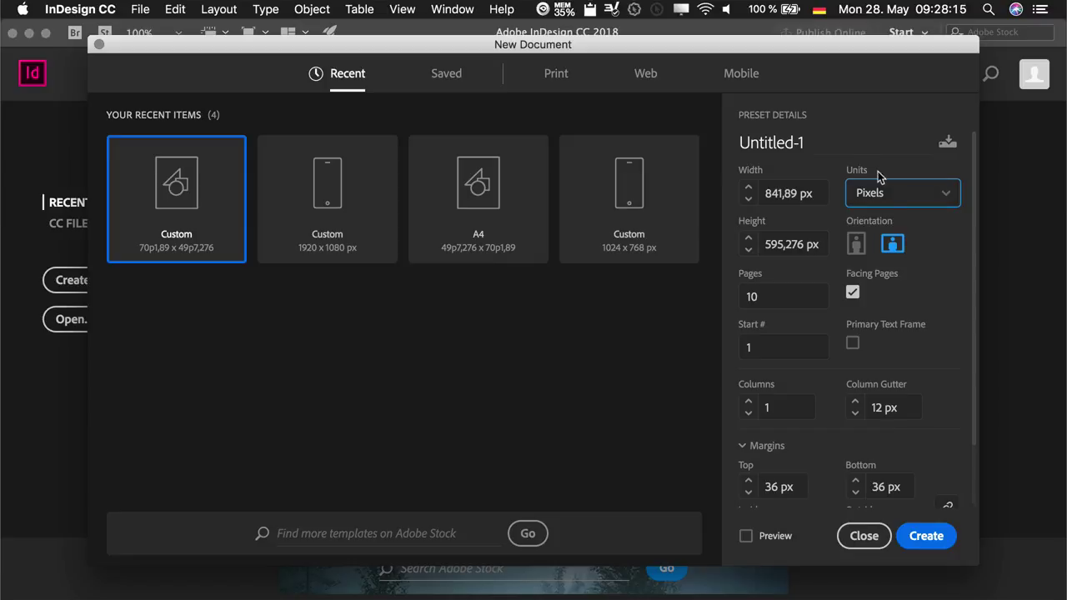
pyautogui.click(902, 196)
pyautogui.click(902, 307)
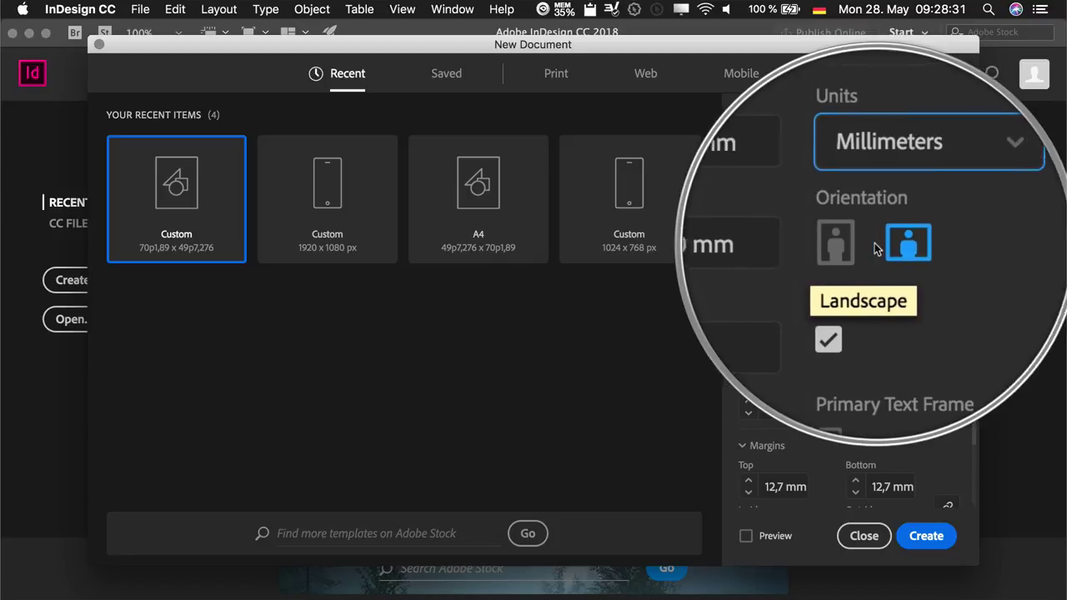
# - Set the new document to landscape orientation with 10 pages and create it
pyautogui.click(835, 242)
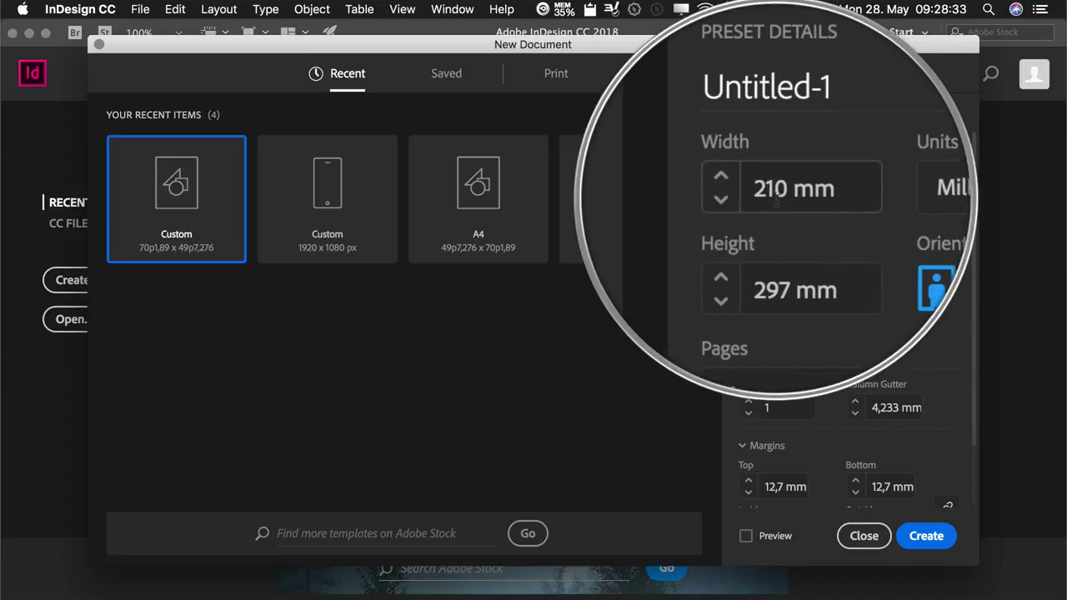
pyautogui.click(892, 244)
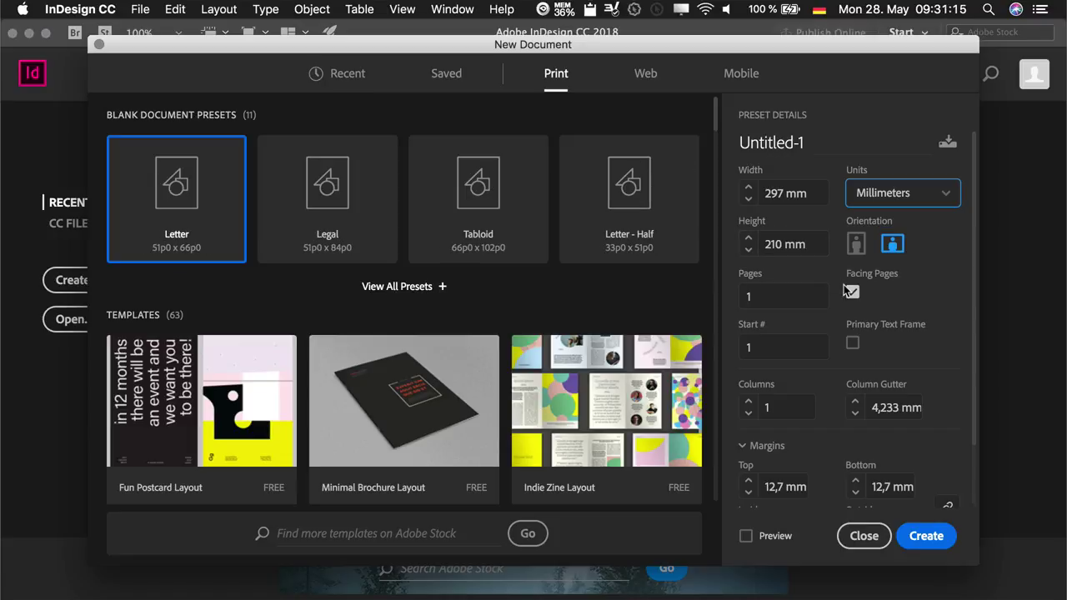
pyautogui.click(771, 295)
pyautogui.write('10')
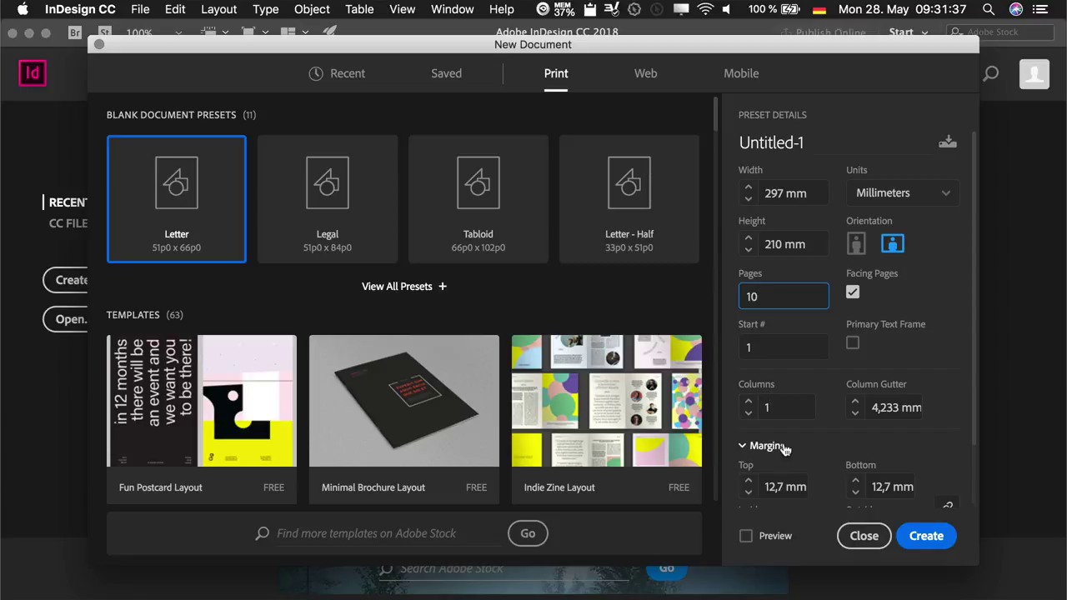
pyautogui.click(927, 537)
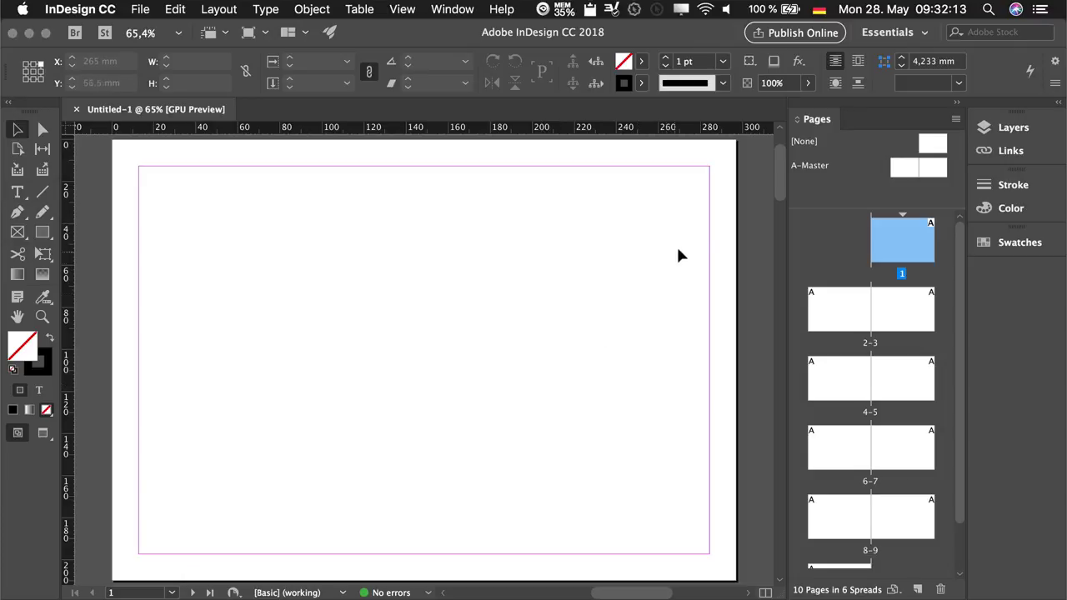
# - Choose the Essentials workspace and open the Interface preferences
pyautogui.click(907, 34)
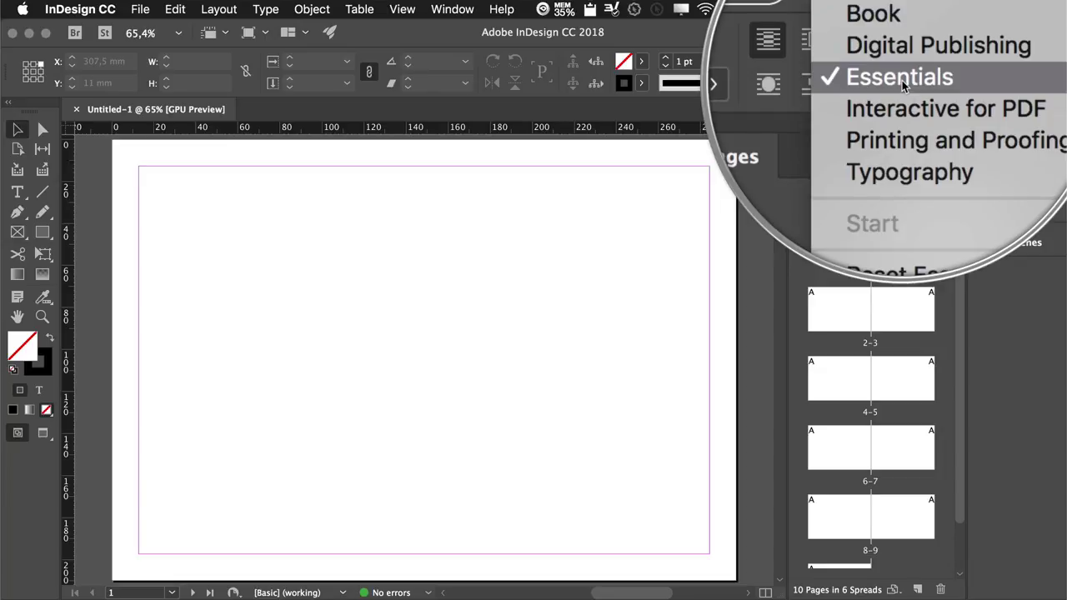
pyautogui.click(903, 85)
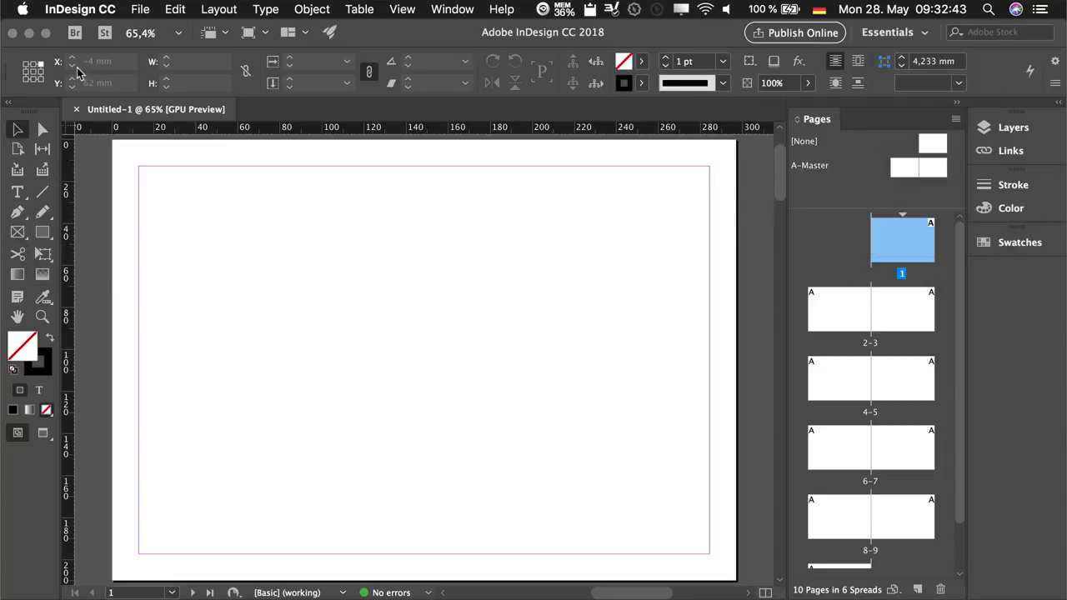
pyautogui.click(83, 10)
pyautogui.moveTo(88, 46)
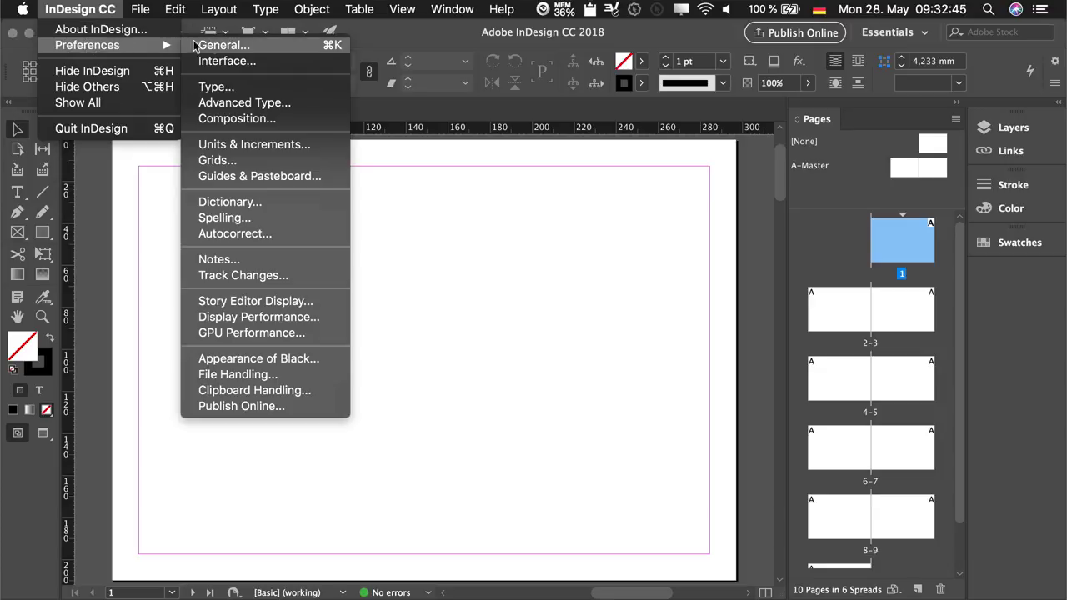
pyautogui.click(235, 61)
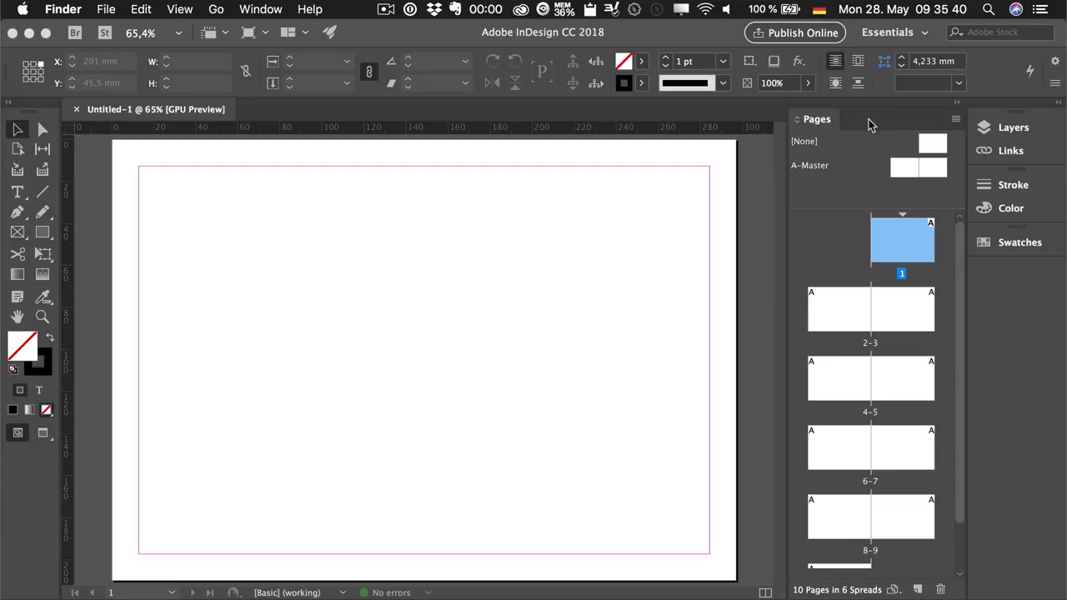
# - Collapse and re-expand the Pages panel, and check its entry in the list of available panels
pyautogui.click(956, 102)
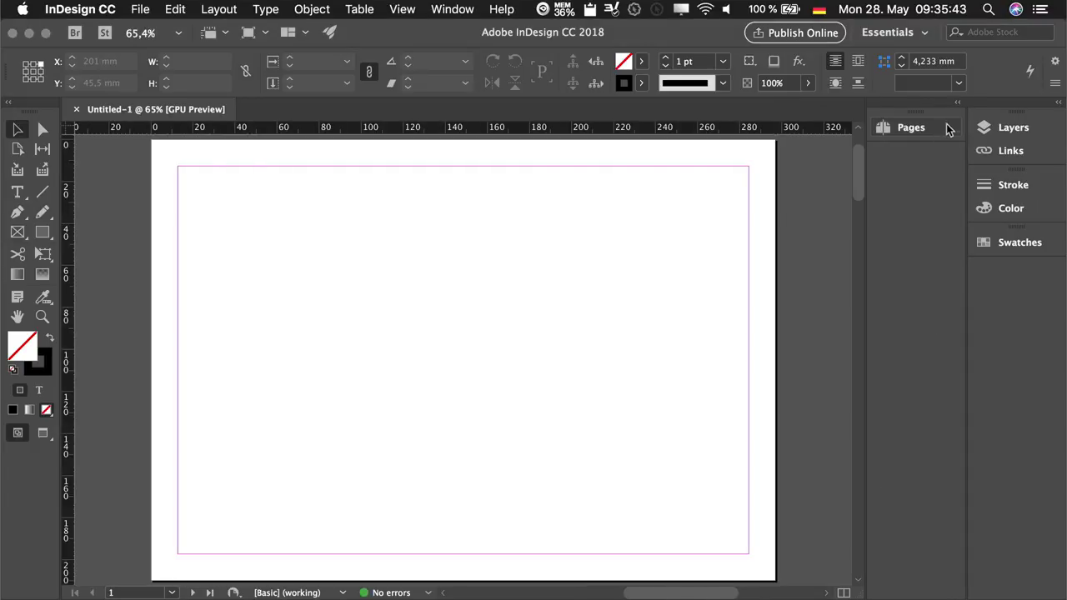
pyautogui.click(956, 103)
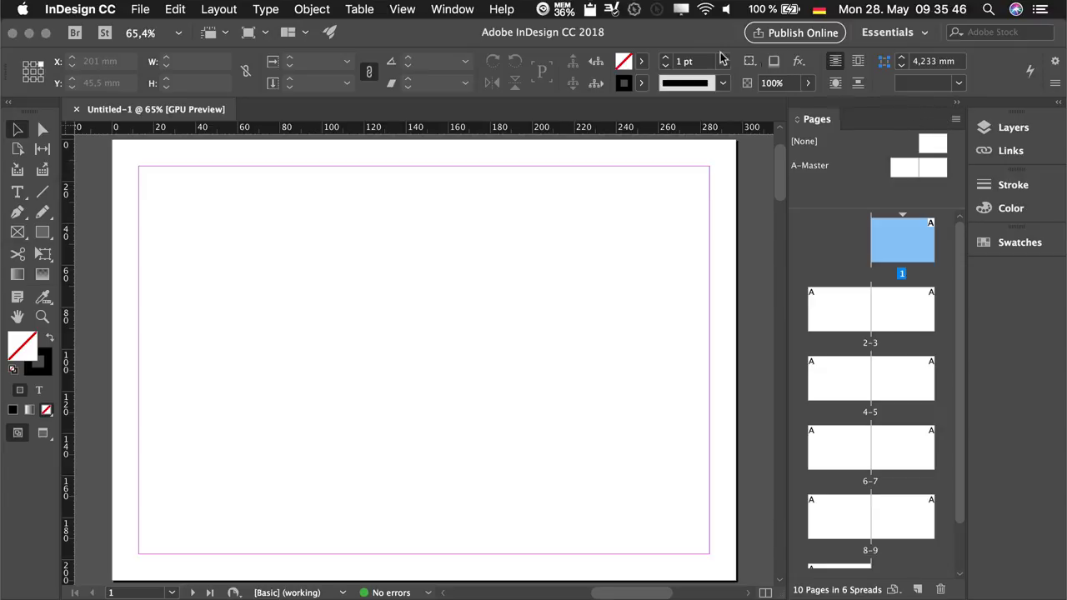
pyautogui.click(455, 9)
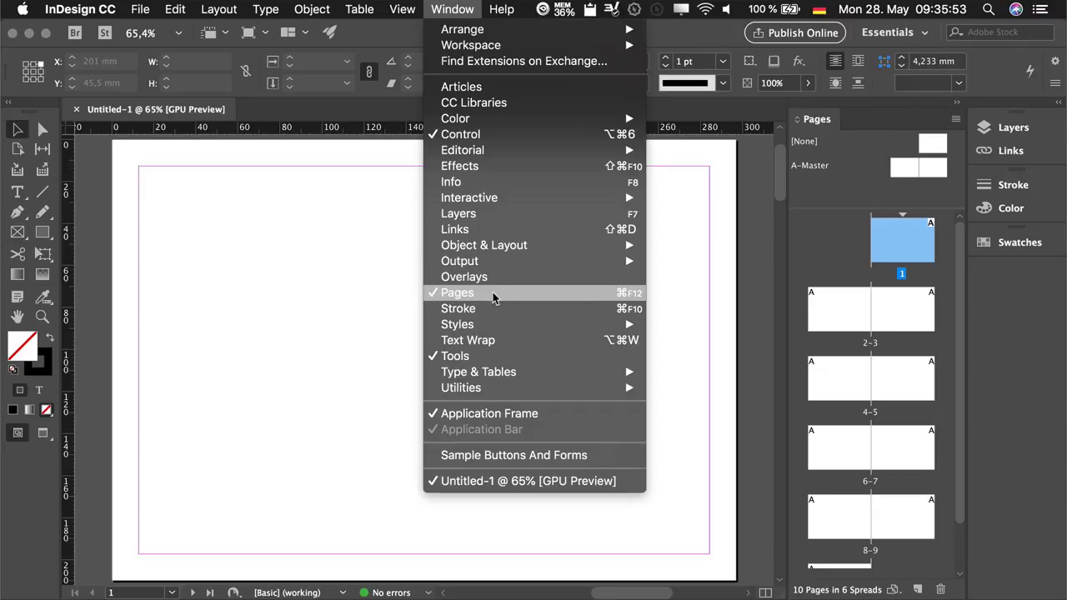
pyautogui.click(460, 11)
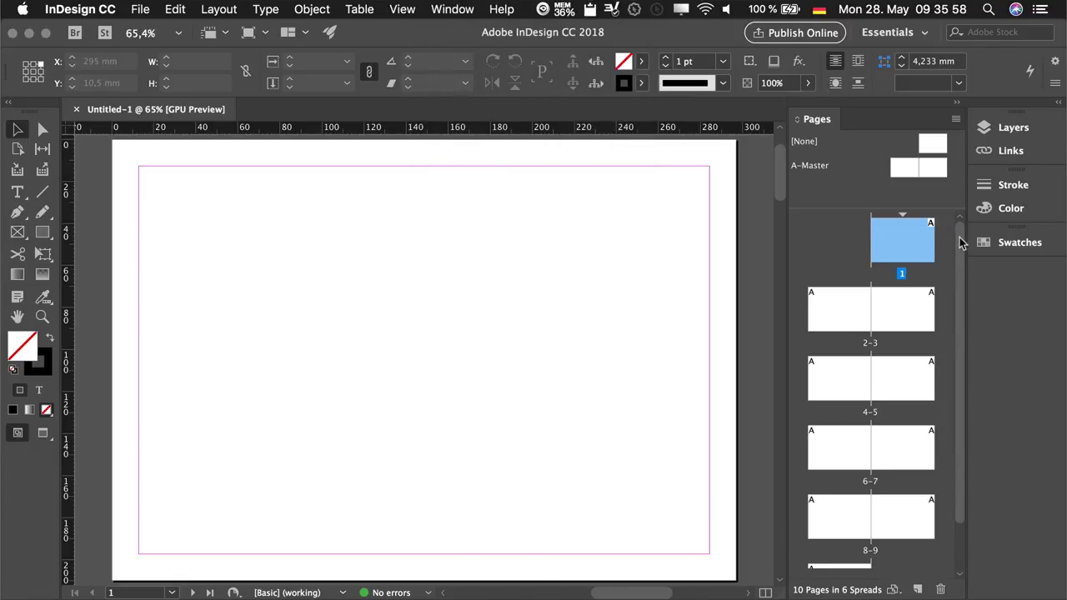
# - Look through the page thumbnails from page 1 to page 10 to examine the spread layout
pyautogui.moveTo(962, 238); pyautogui.dragTo(907, 246)
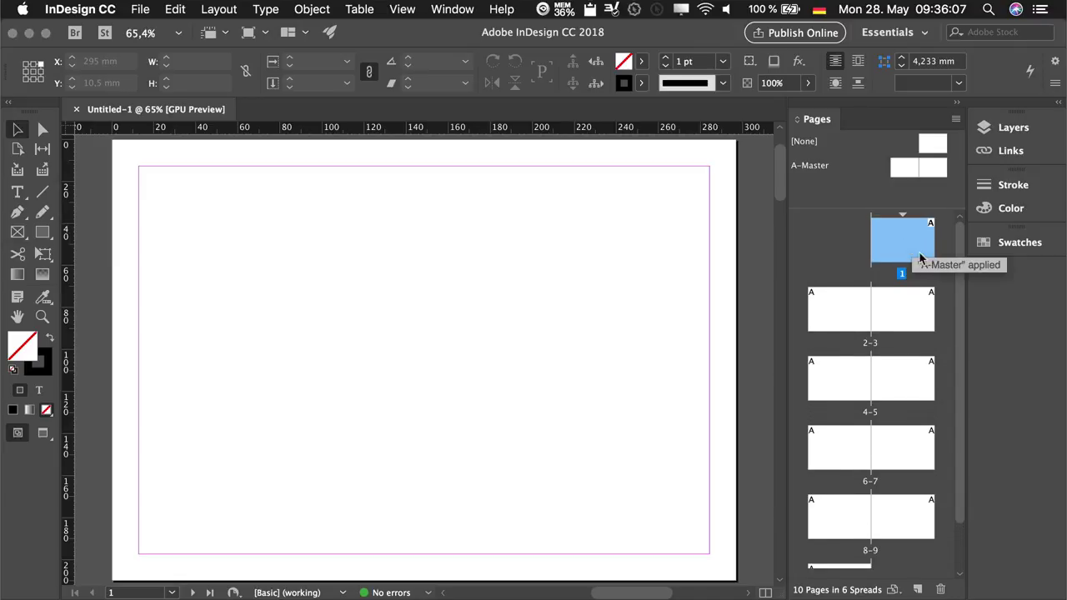
pyautogui.moveTo(959, 267); pyautogui.dragTo(960, 336)
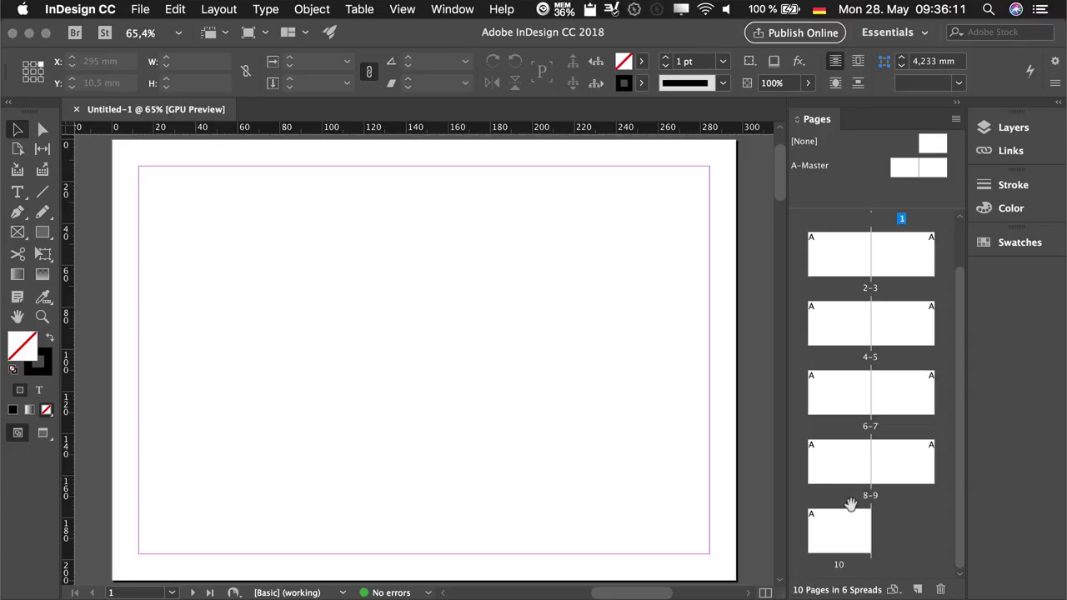
pyautogui.moveTo(962, 460); pyautogui.dragTo(959, 446)
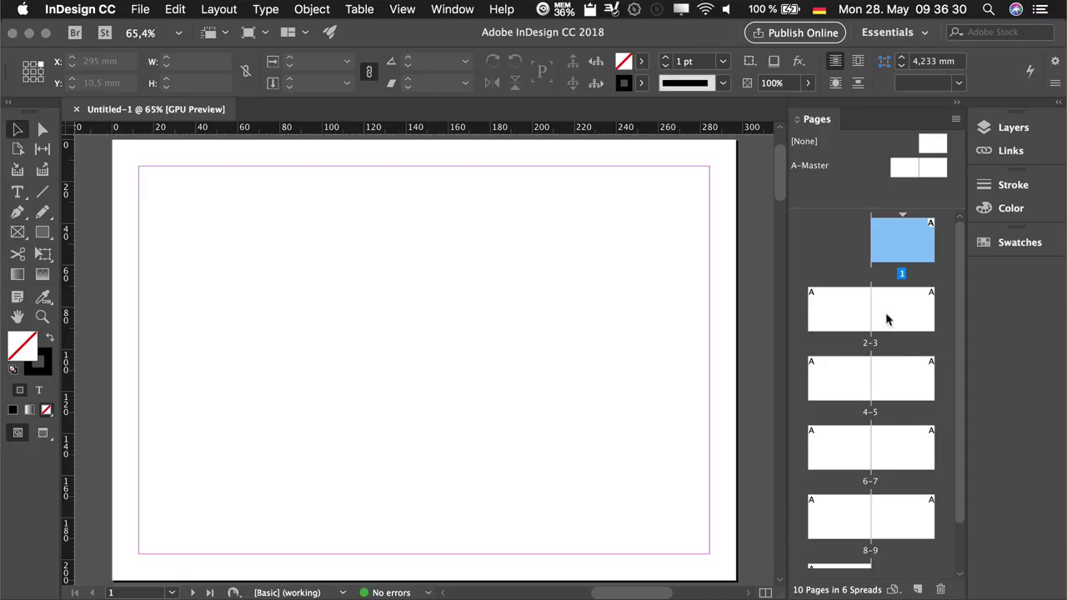
pyautogui.moveTo(959, 448); pyautogui.dragTo(961, 507)
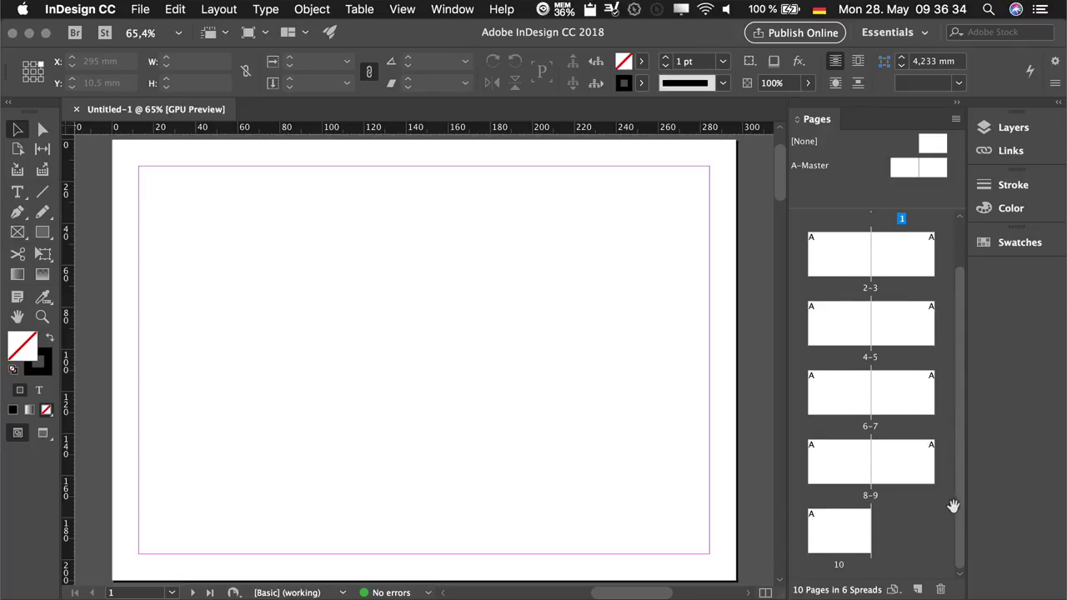
pyautogui.moveTo(961, 505); pyautogui.dragTo(944, 359)
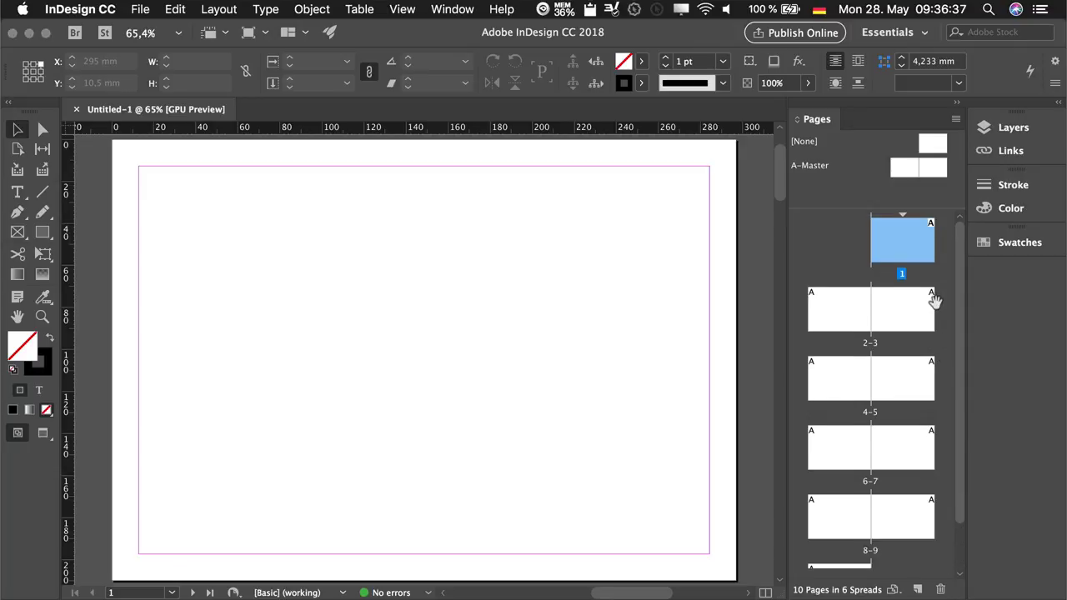
pyautogui.moveTo(962, 264)
pyautogui.mouseDown()
pyautogui.moveTo(959, 310)
pyautogui.moveTo(968, 254)
pyautogui.mouseUp()
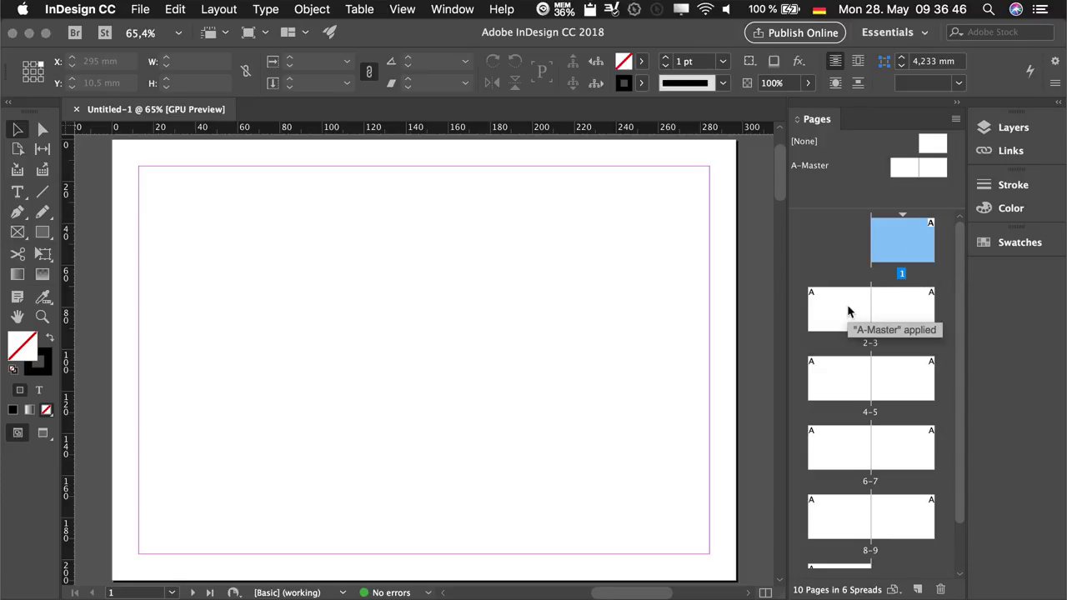
# - Display page 5, show pages 2-3 as a whole spread, and return to page 5
pyautogui.click(897, 381)
pyautogui.doubleClick(898, 382)
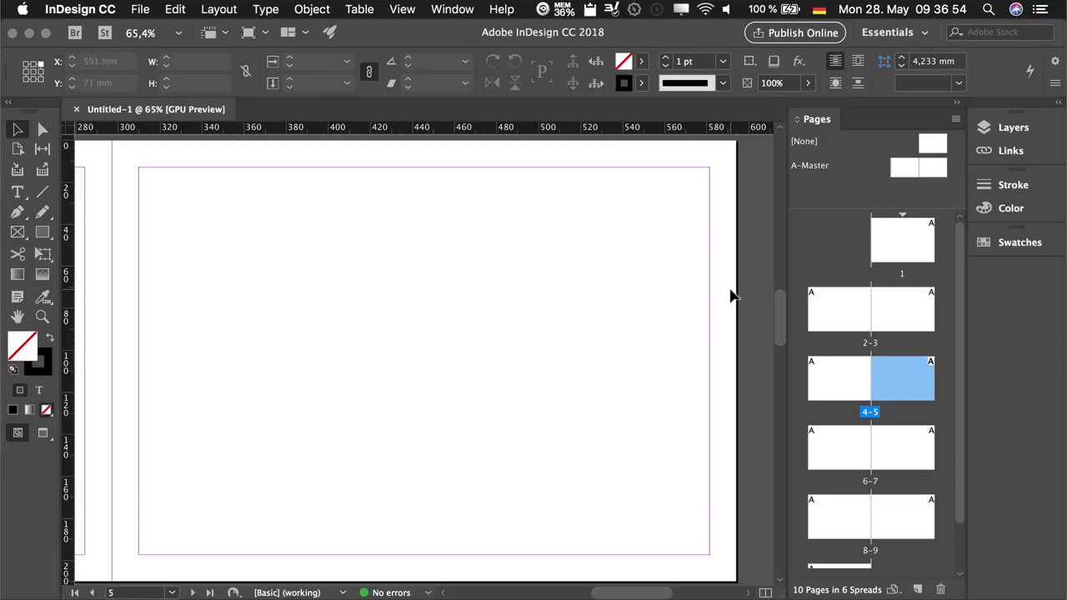
pyautogui.doubleClick(873, 349)
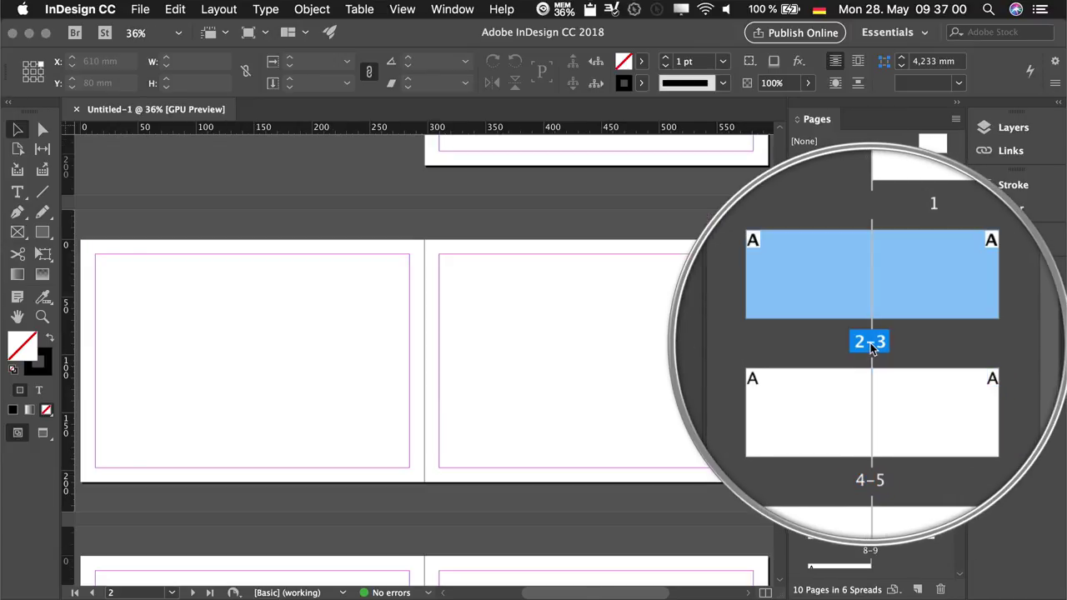
pyautogui.doubleClick(893, 381)
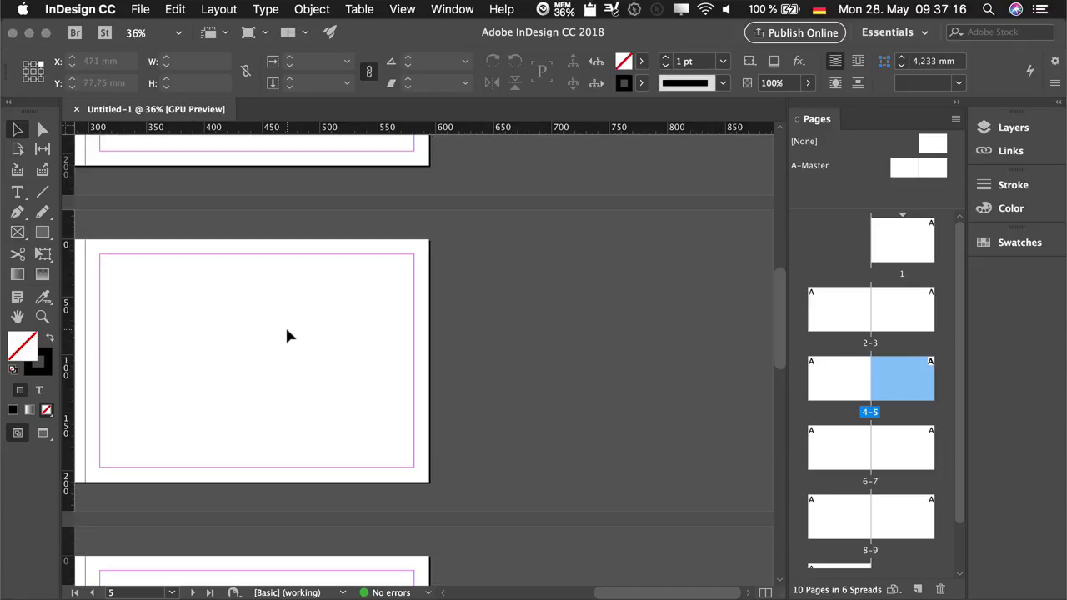
# - Browse the spreads around page 5 and fit the 4-5 spread in the window
pyautogui.press('space')
pyautogui.moveTo(281, 319); pyautogui.dragTo(614, 318)
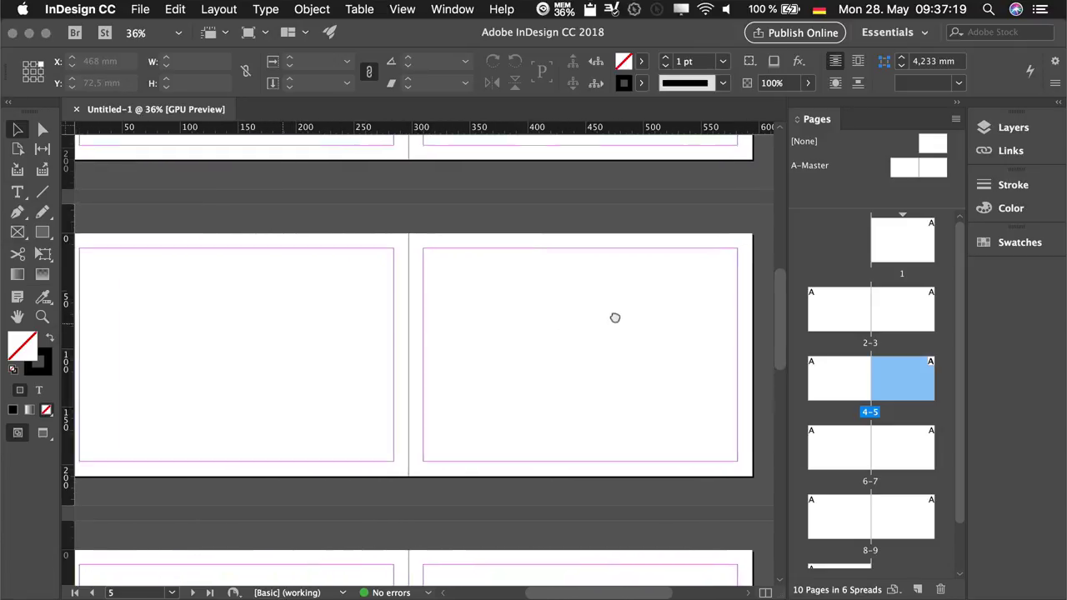
pyautogui.scroll(2, 581, 341)
pyautogui.scroll(-3, 502, 240)
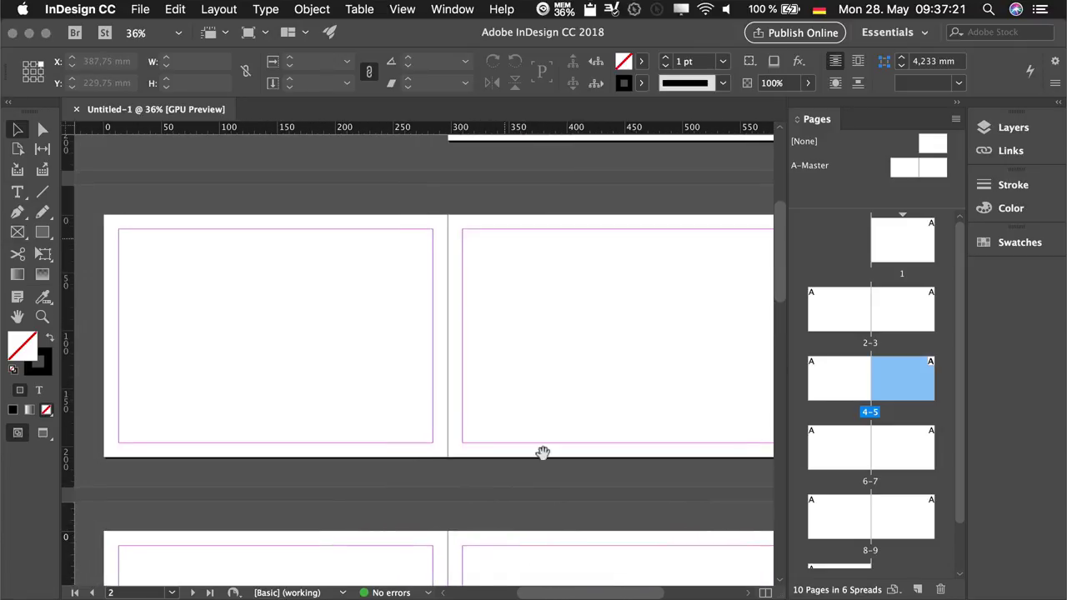
pyautogui.moveTo(528, 341); pyautogui.dragTo(500, 337)
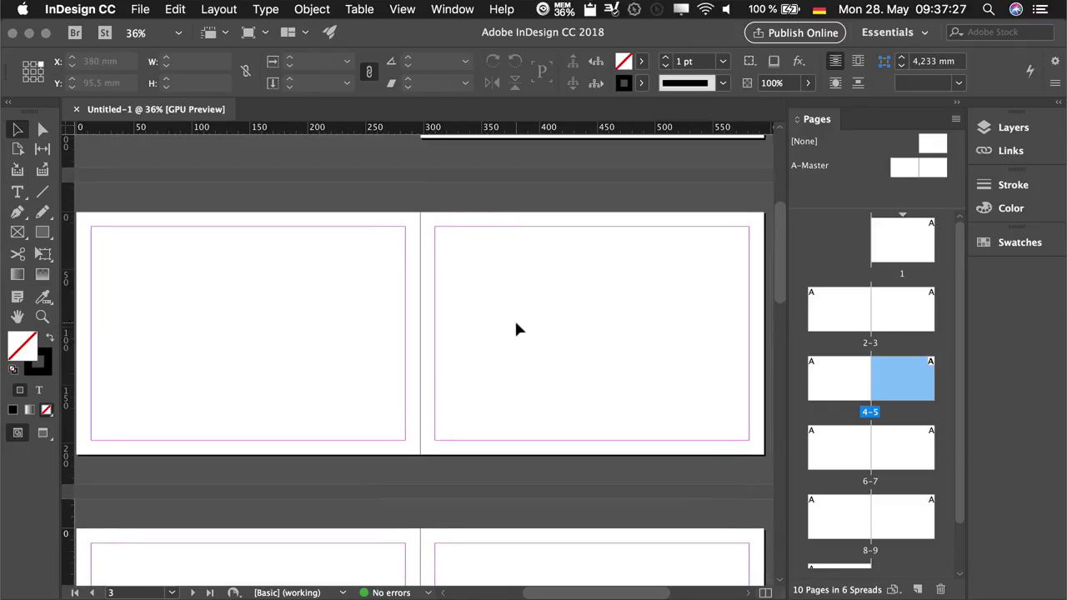
pyautogui.scroll(3, 515, 329)
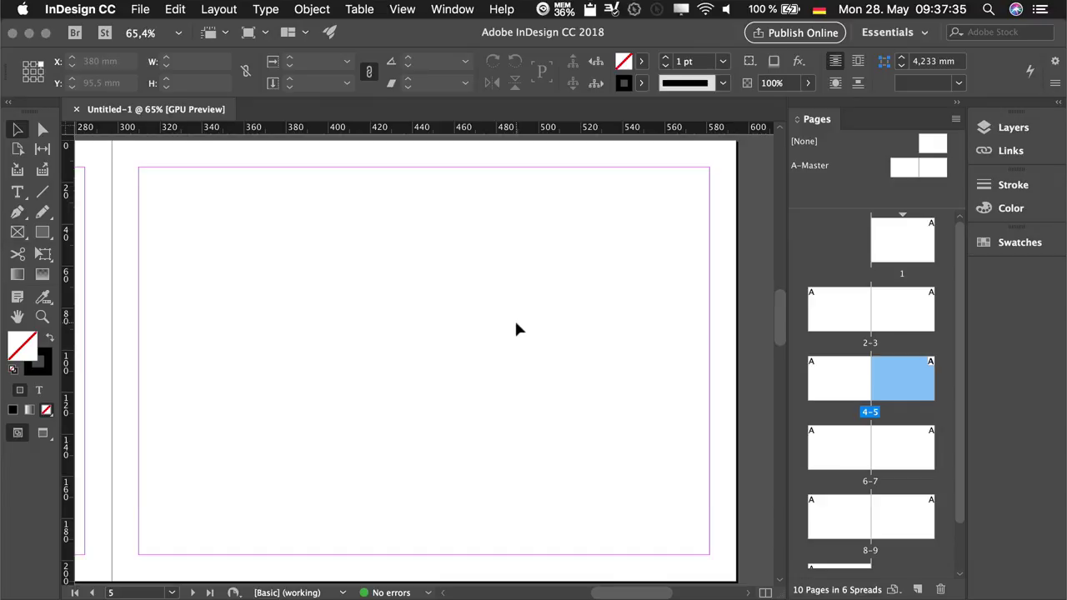
pyautogui.press('alt+super+0')
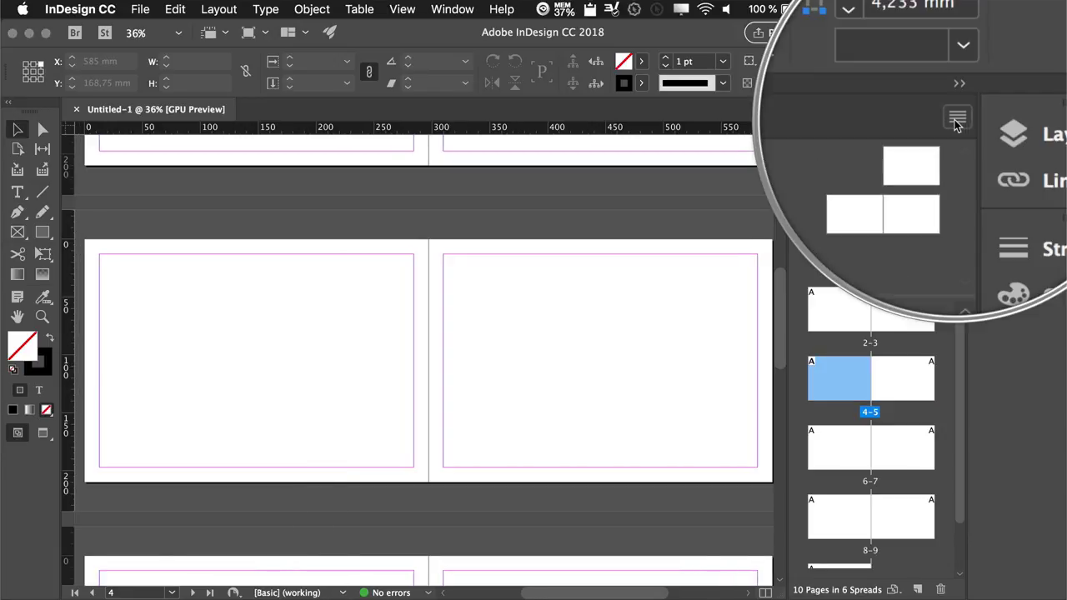
# - Set the page thumbnails in the Pages panel to Extra Large and enlarge the panel's masters section slightly
pyautogui.click(956, 122)
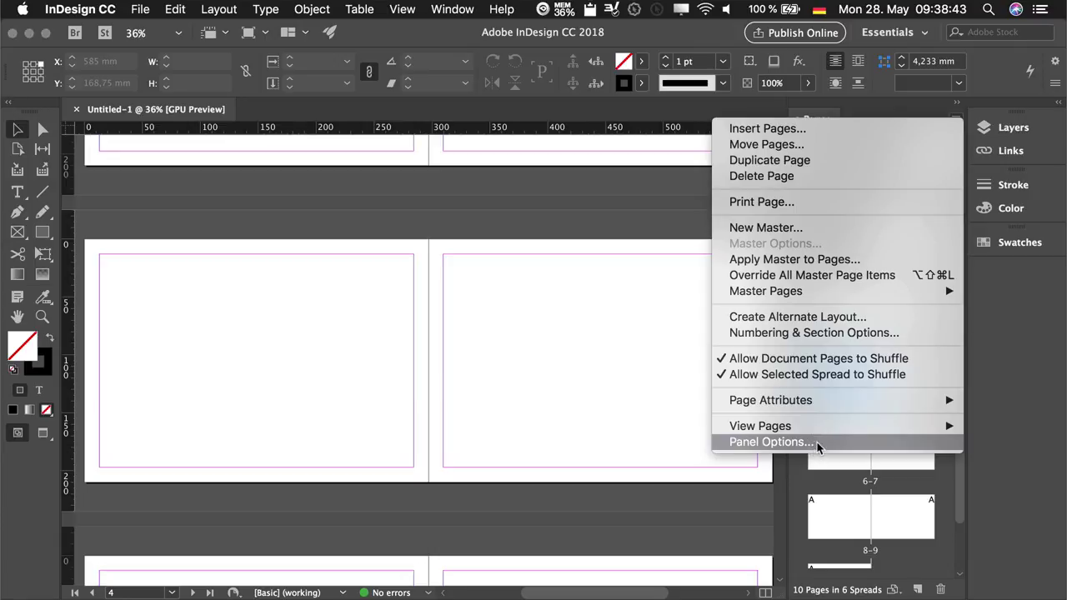
pyautogui.click(771, 441)
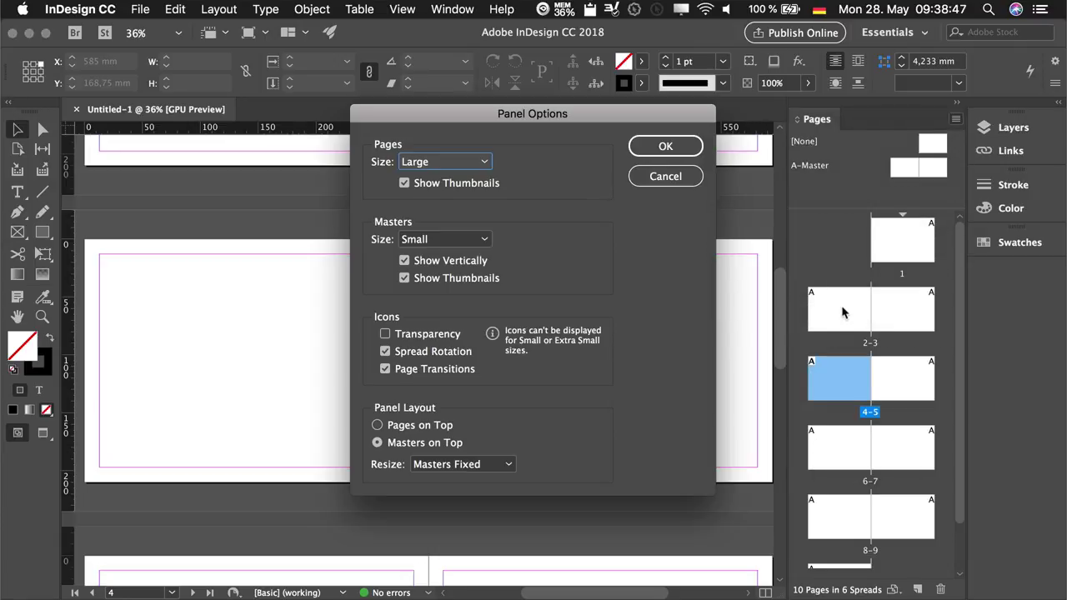
pyautogui.click(456, 164)
pyautogui.click(453, 249)
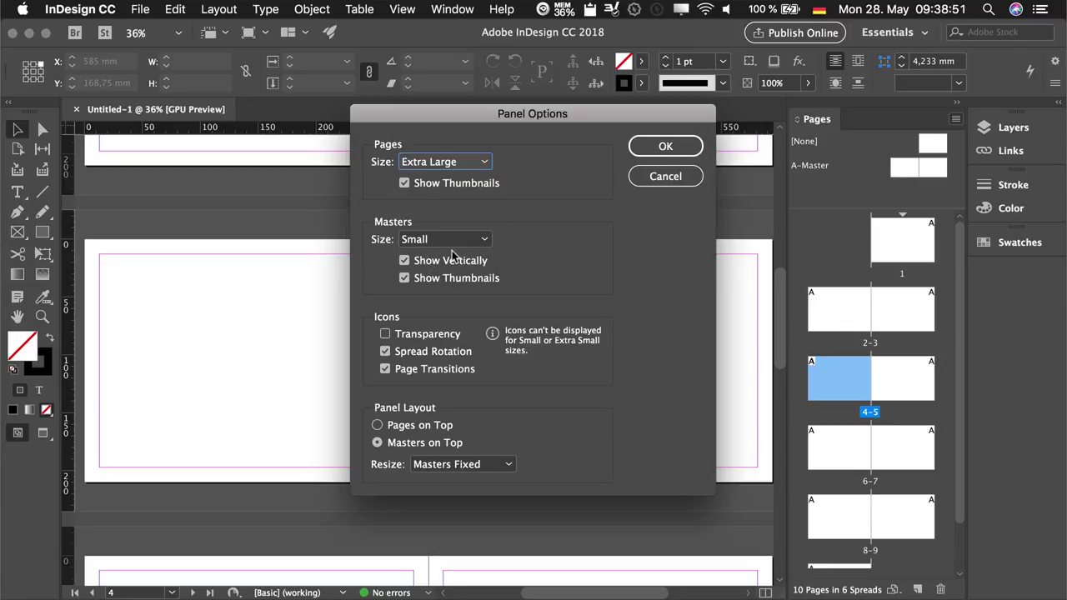
pyautogui.click(658, 149)
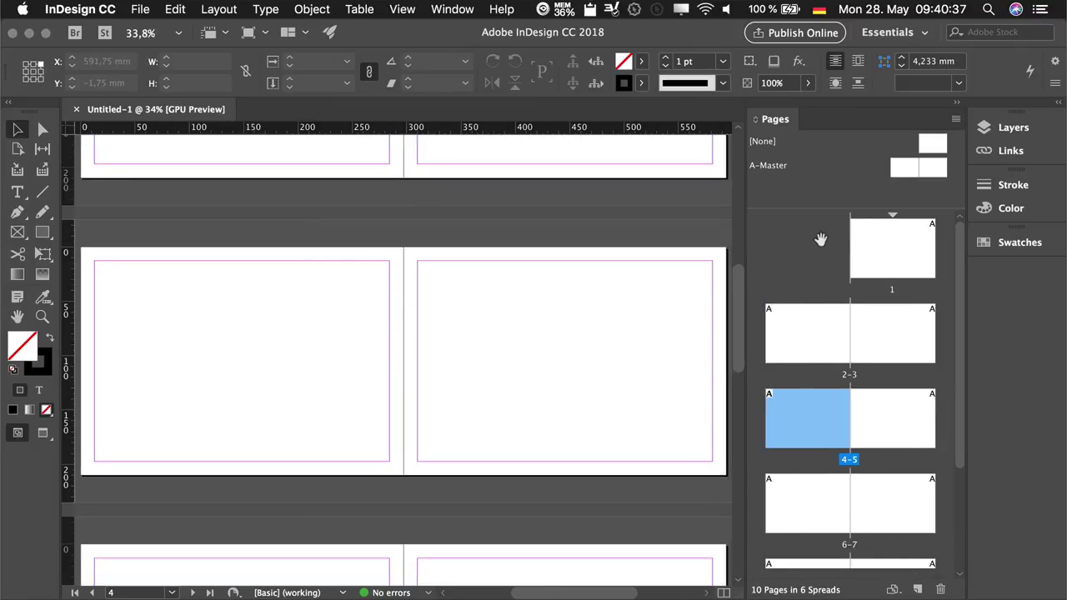
pyautogui.moveTo(928, 229)
pyautogui.moveTo(823, 207); pyautogui.dragTo(824, 236)
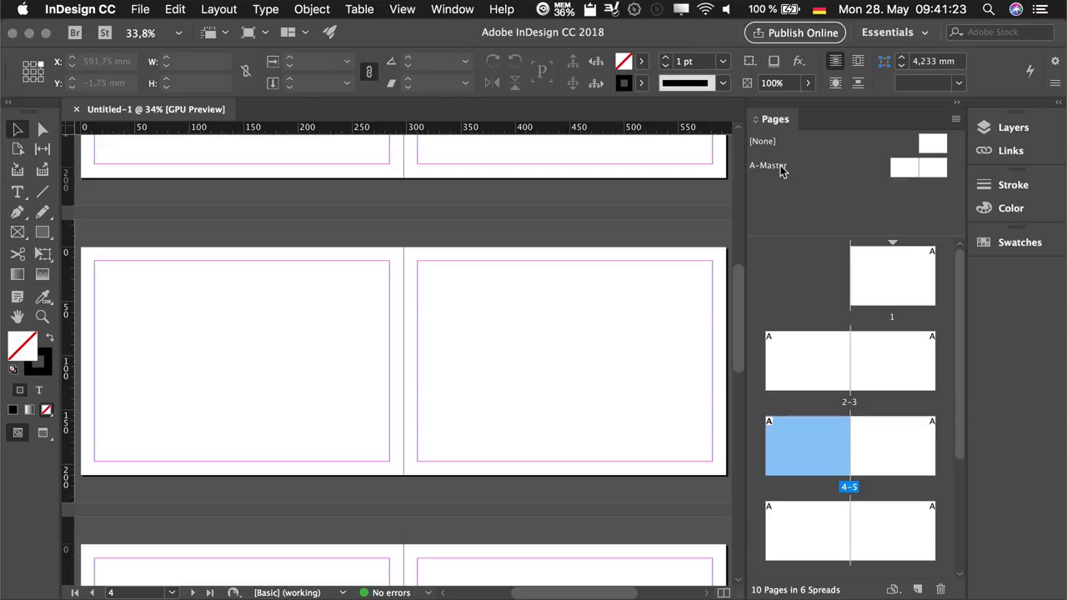
# - Create a two-page A4 landscape master with prefix B and name Master, based on no other master
pyautogui.click(955, 121)
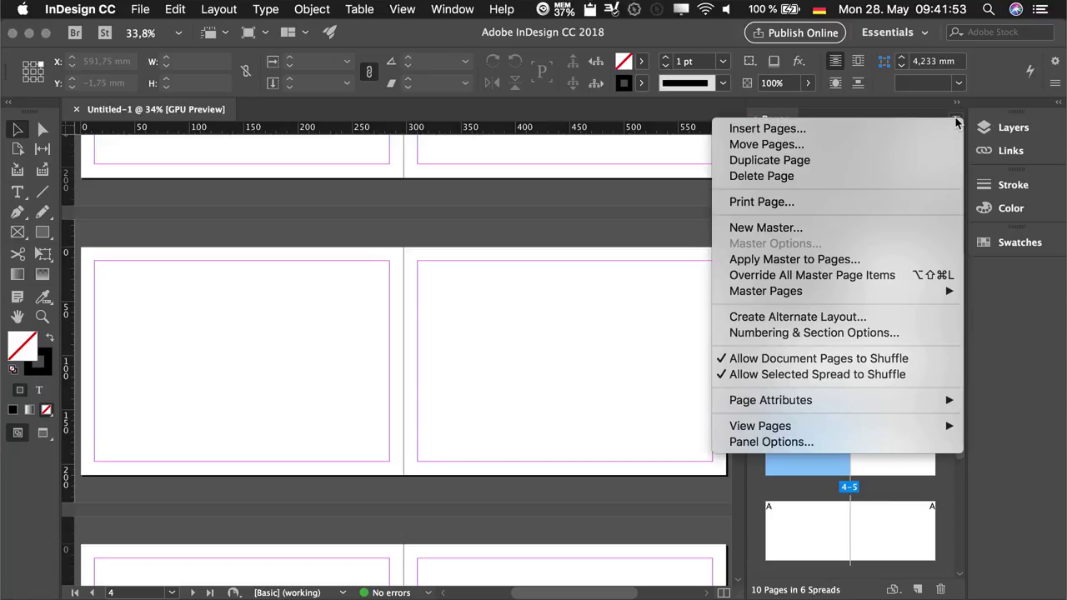
pyautogui.click(856, 230)
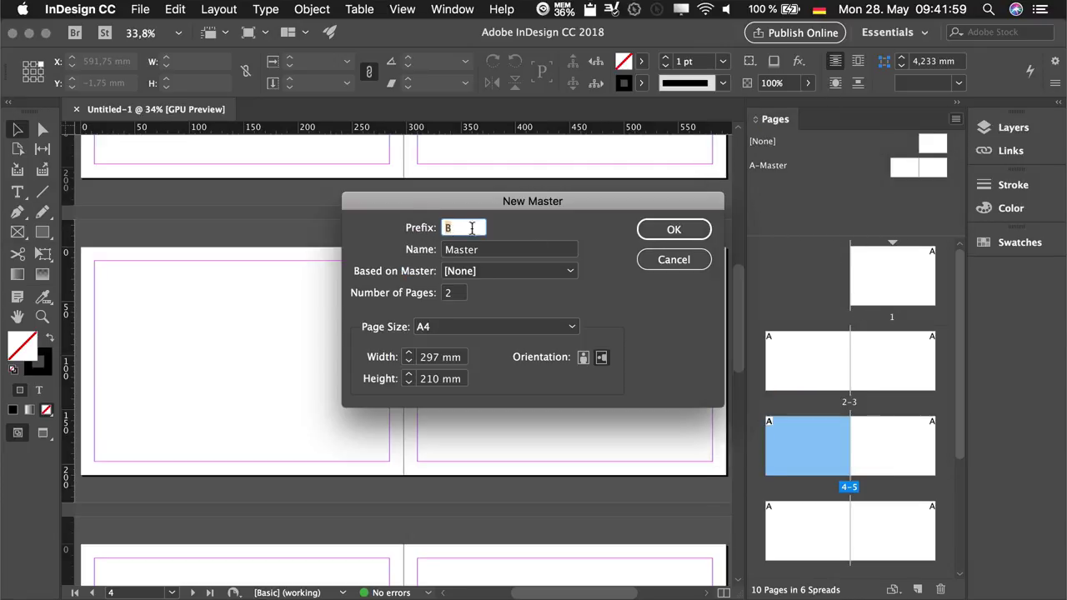
pyautogui.click(670, 231)
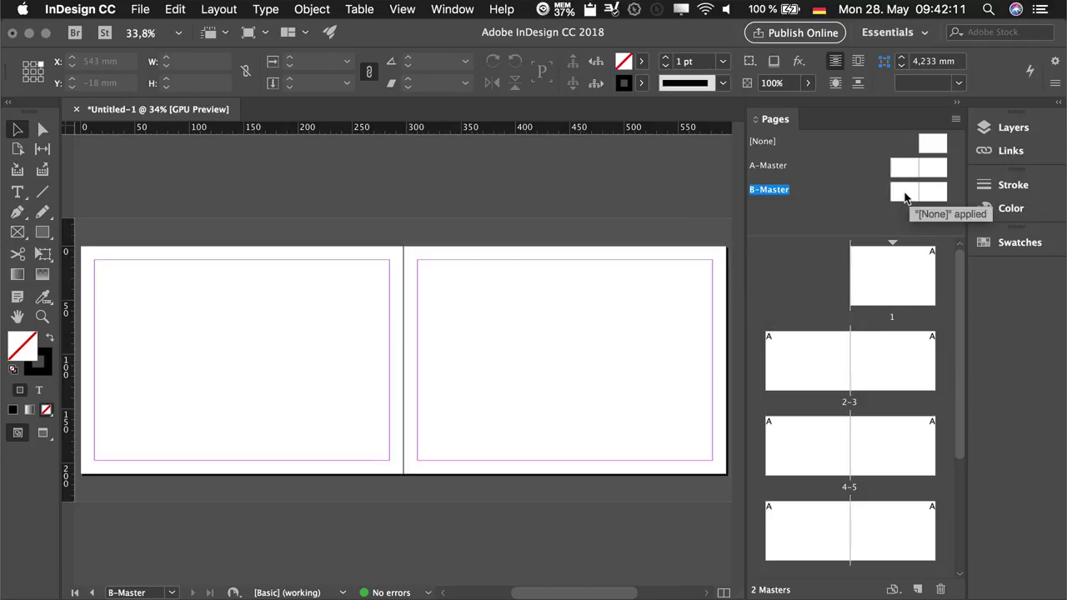
# - Try applying B-Master to page 1 and page 2, and undo the changes
pyautogui.moveTo(909, 193); pyautogui.dragTo(890, 286)
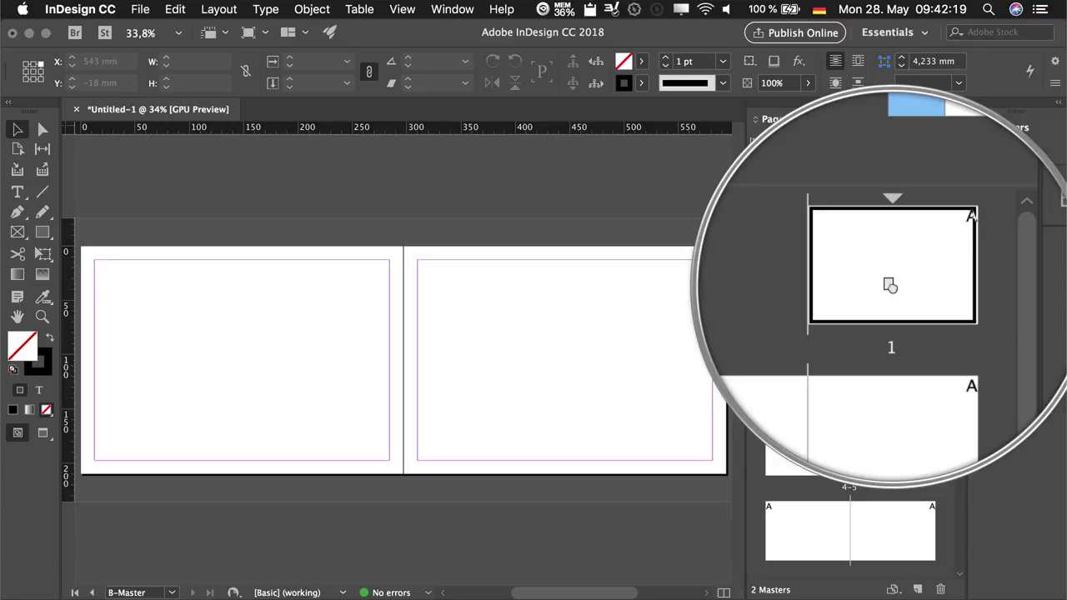
pyautogui.moveTo(890, 285); pyautogui.dragTo(891, 284)
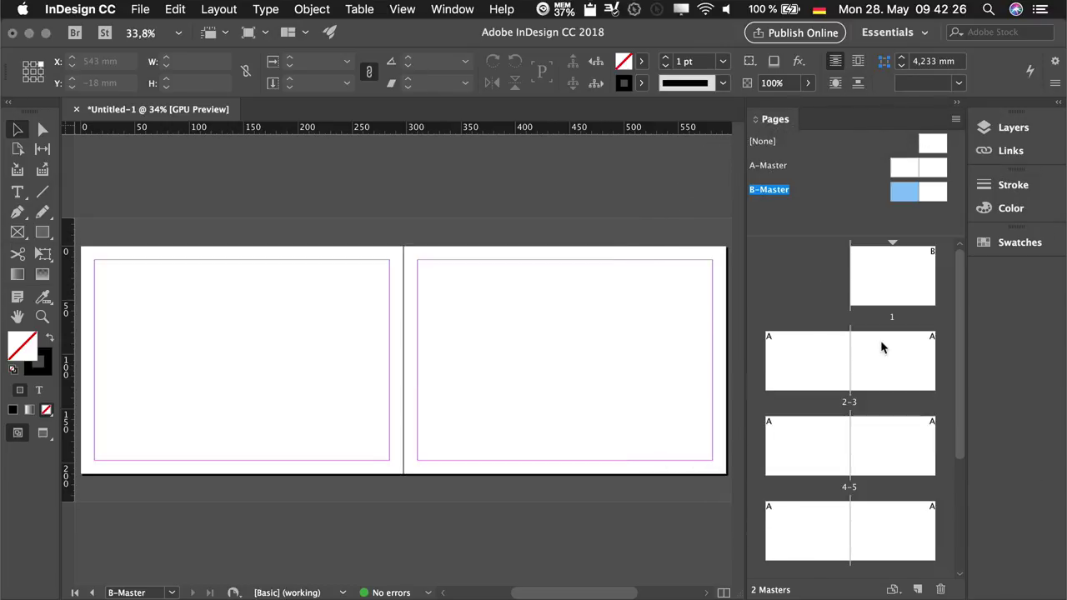
pyautogui.moveTo(897, 194); pyautogui.dragTo(851, 342)
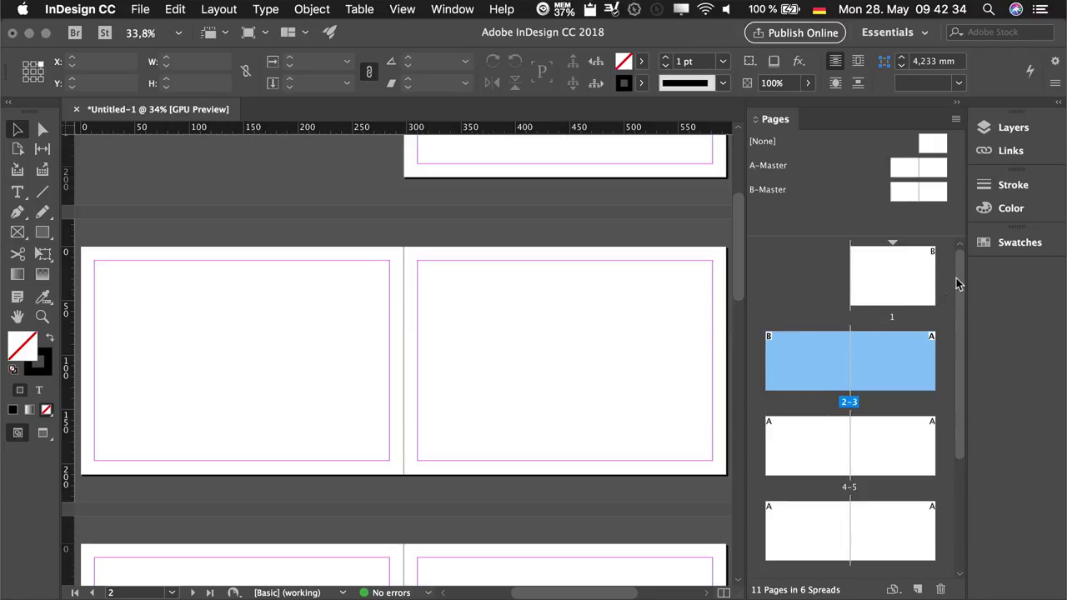
pyautogui.scroll(-2, 954, 326)
pyautogui.press('cmd+z')
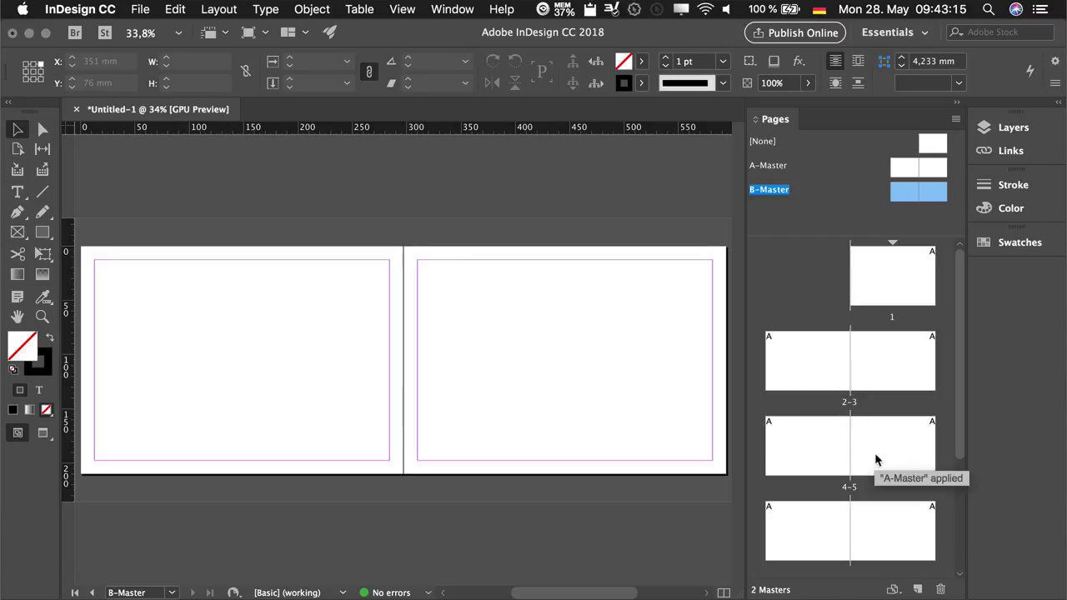
# - Display spread 2-3, give the masters section more height, and open the A-Master spread
pyautogui.doubleClick(858, 366)
pyautogui.moveTo(806, 237); pyautogui.dragTo(805, 256)
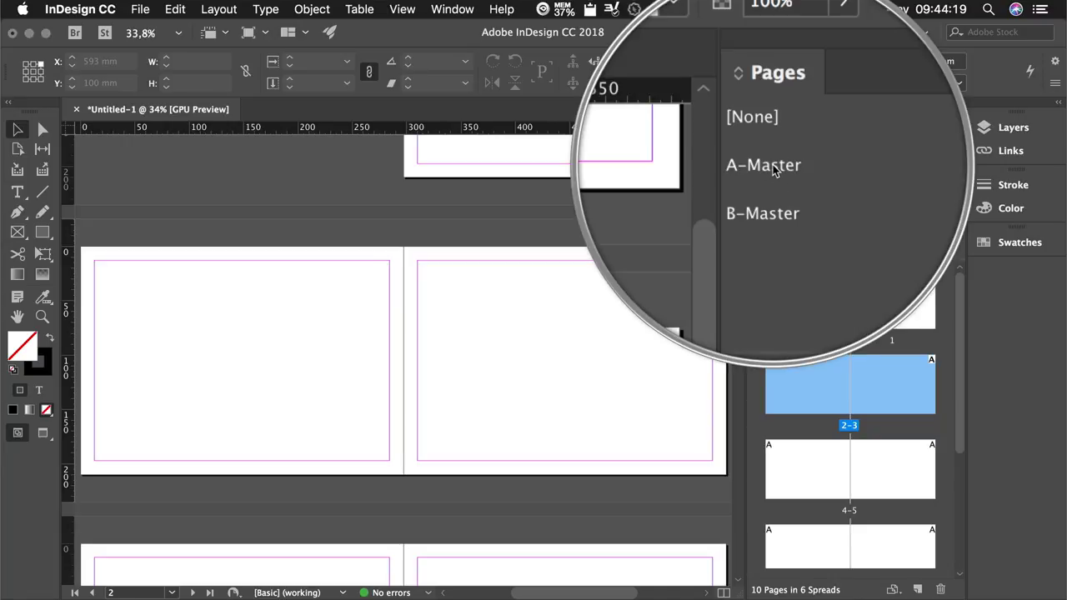
pyautogui.doubleClick(773, 165)
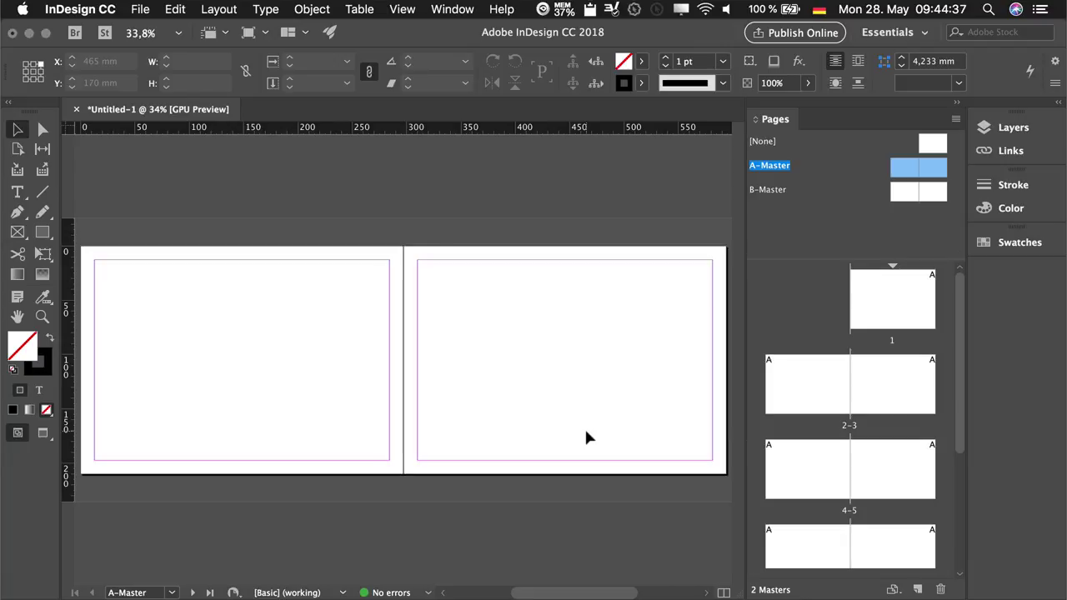
# - Set all four margins of the A-Master spread to 20 mm
pyautogui.click(219, 9)
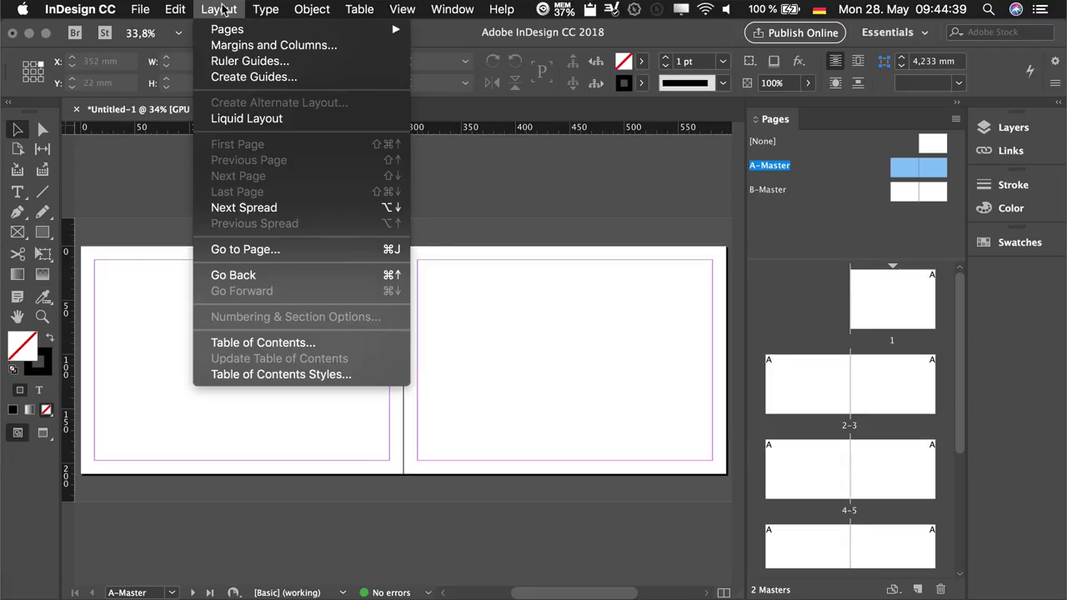
pyautogui.click(239, 45)
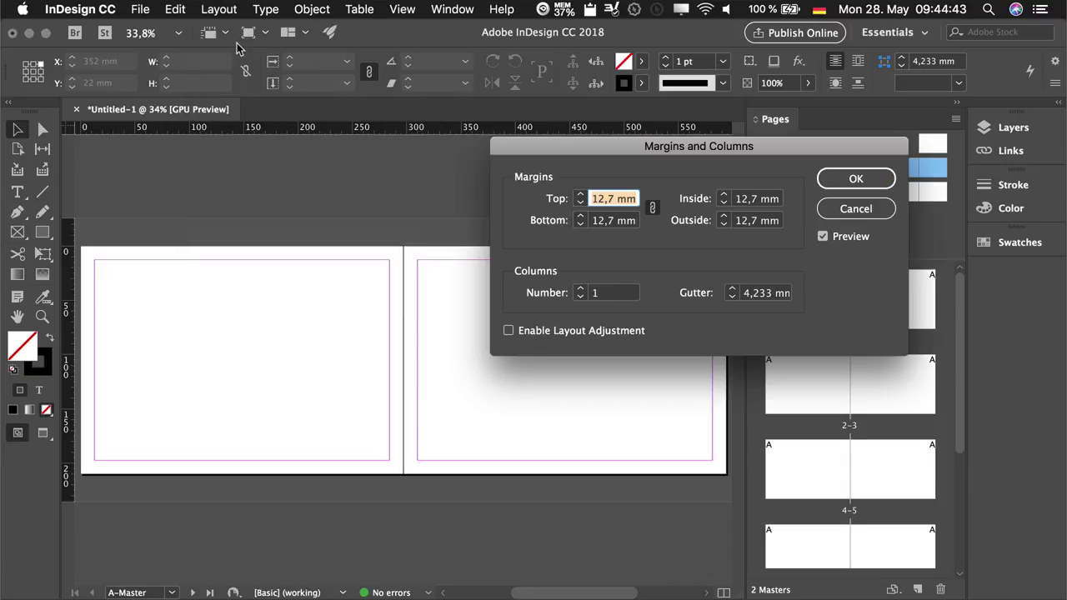
pyautogui.moveTo(554, 149); pyautogui.dragTo(642, 150)
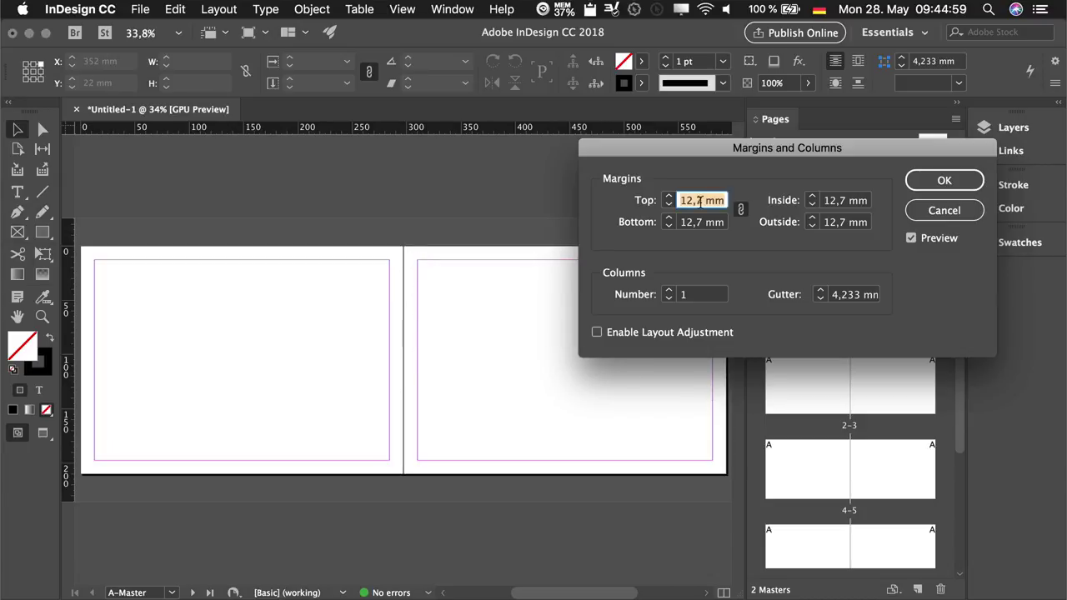
pyautogui.write('20')
pyautogui.press('Tab')
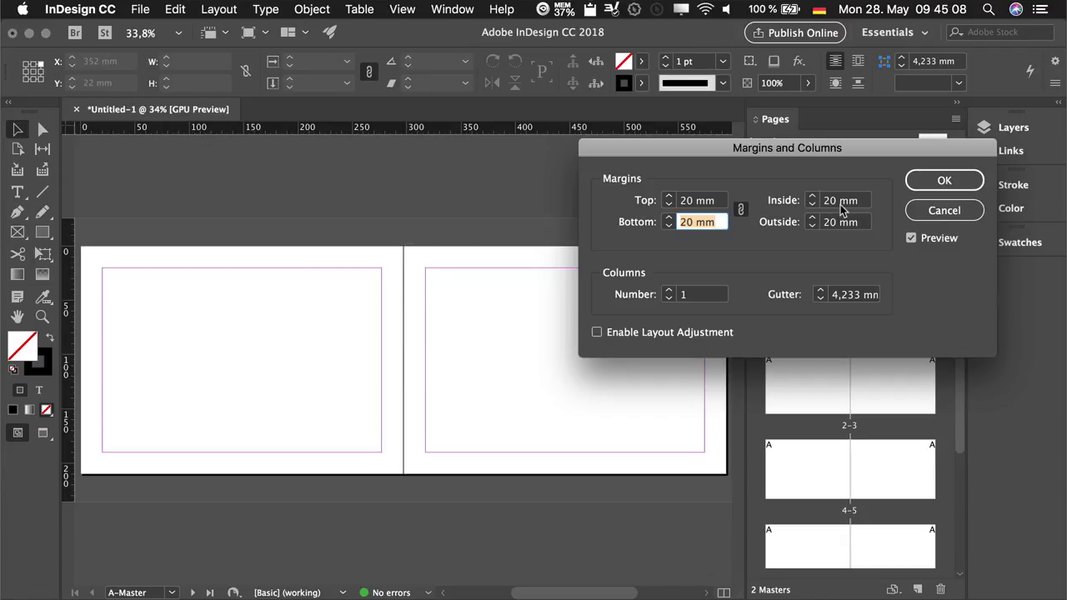
pyautogui.click(940, 180)
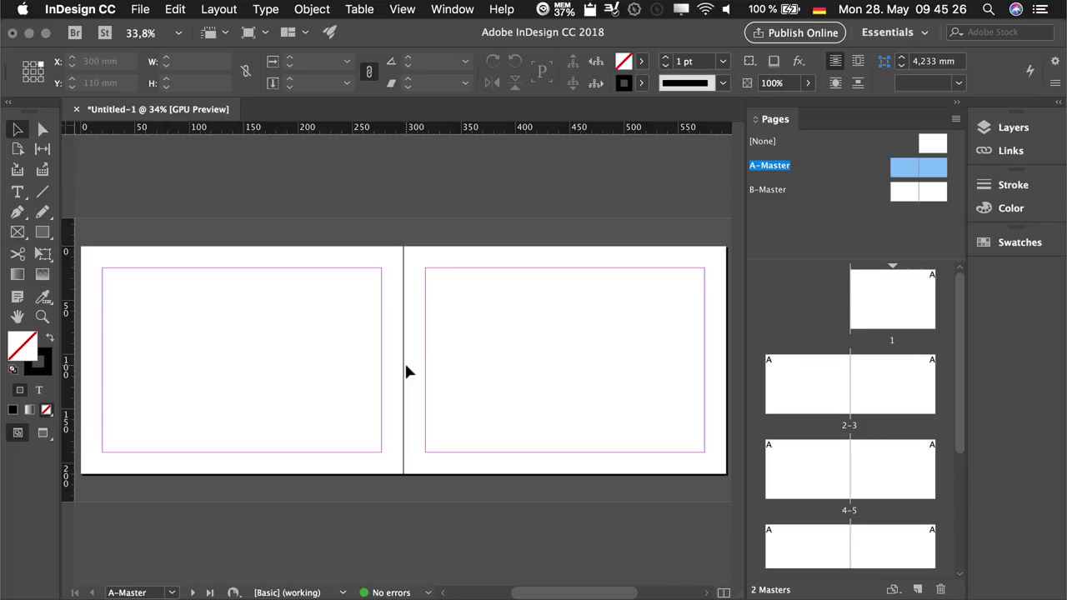
# - Examine the A-Master margin guides up close around the spine and the right-hand page
pyautogui.press('super+equal')
pyautogui.press('super+equal')
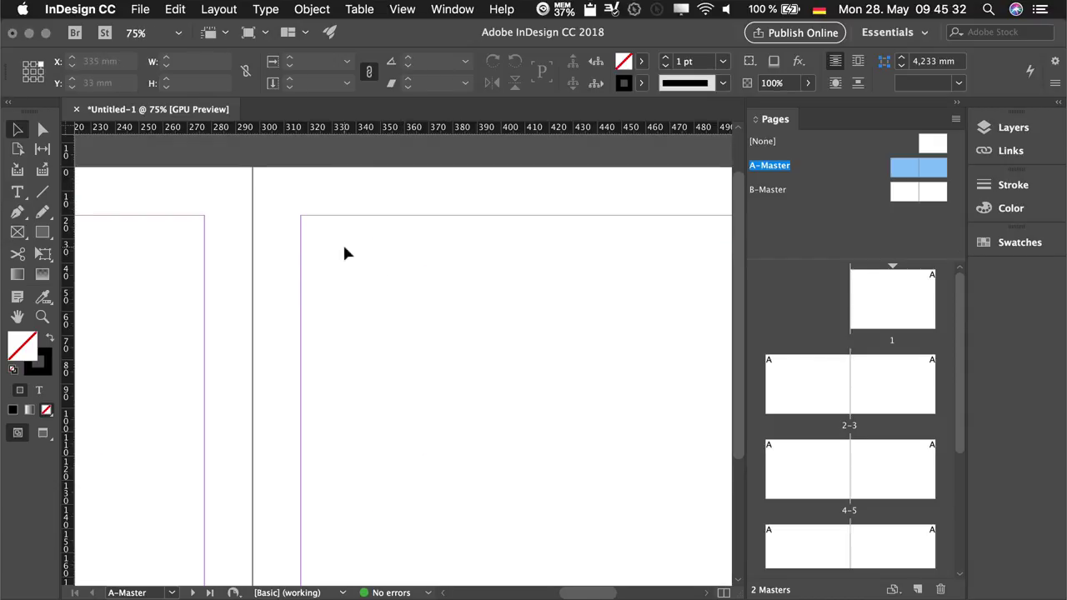
pyautogui.click(388, 326)
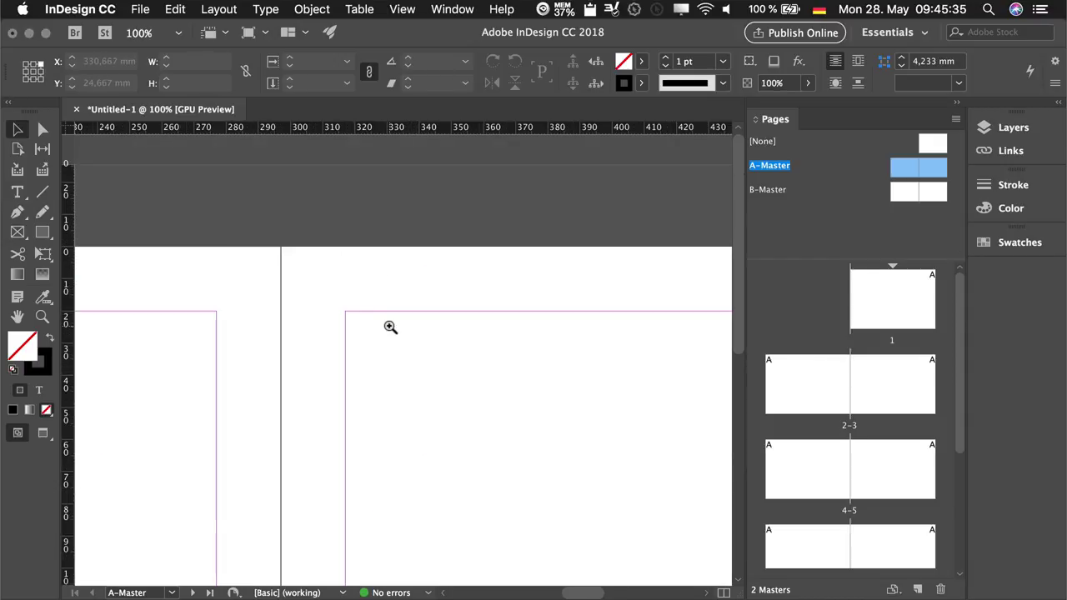
pyautogui.click(391, 326)
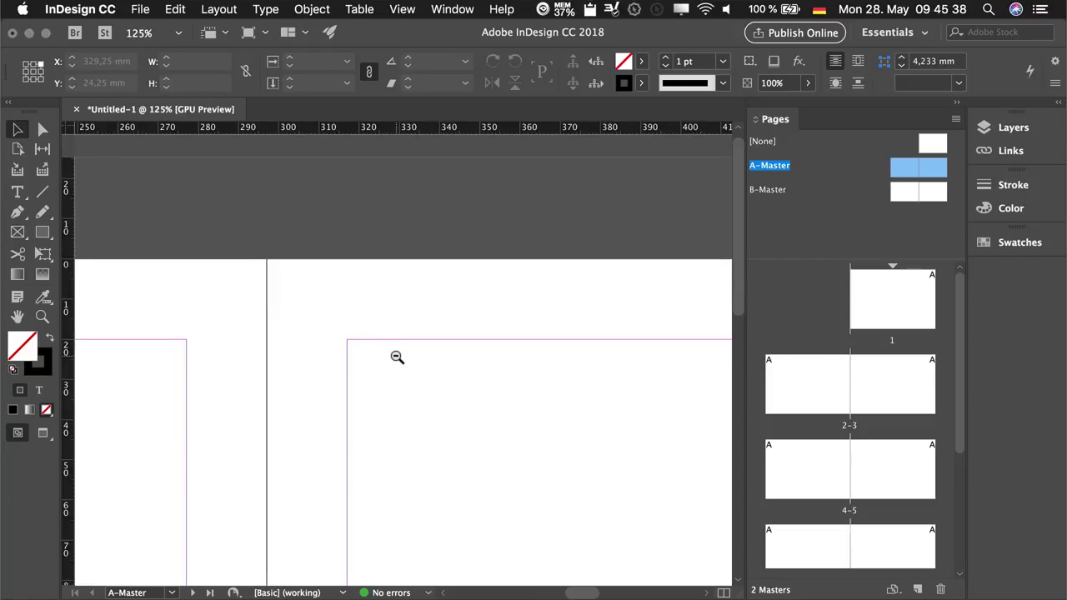
pyautogui.keyDown('alt'); pyautogui.click(396, 357); pyautogui.keyUp('alt')
pyautogui.keyDown('alt'); pyautogui.click(395, 355); pyautogui.keyUp('alt')
pyautogui.keyDown('alt'); pyautogui.click(393, 347); pyautogui.keyUp('alt')
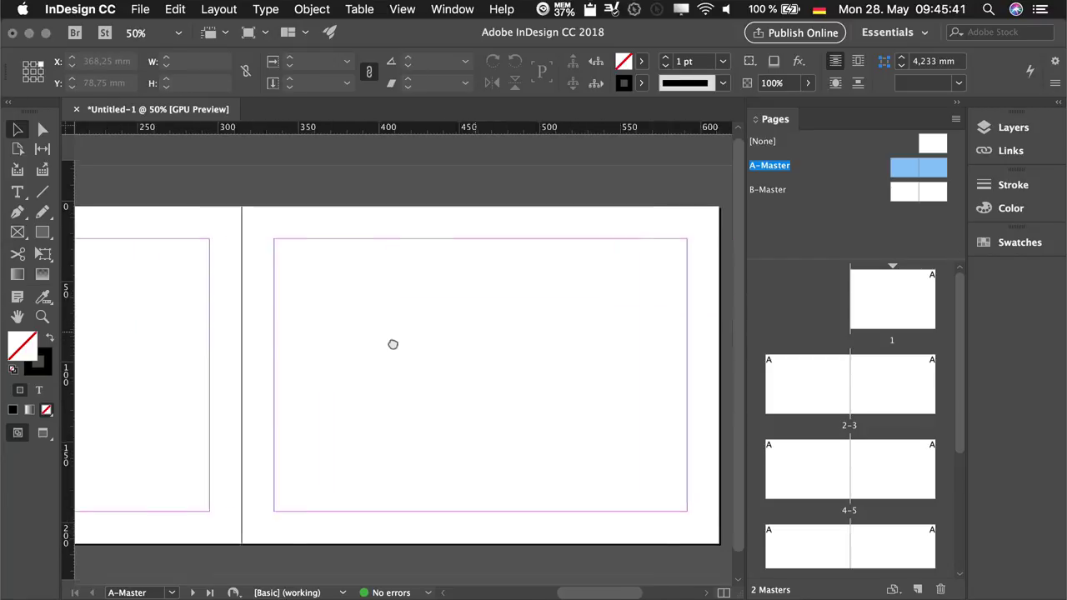
pyautogui.moveTo(340, 351); pyautogui.dragTo(388, 364)
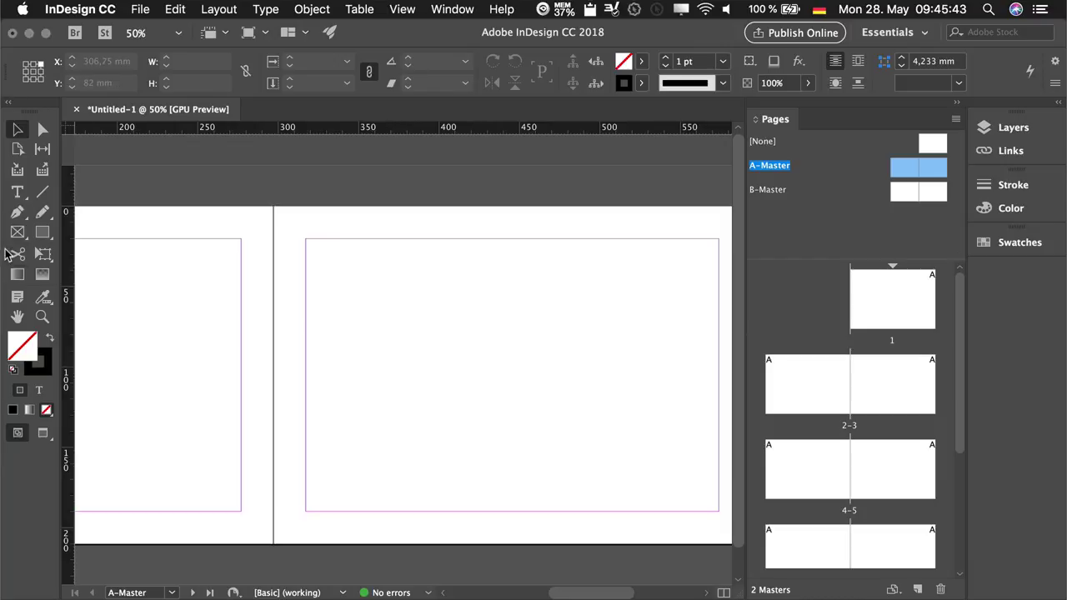
# - Draw a rectangle frame about 93 x 64 mm from the upper-left margin corner of A-Master's right-hand page, and delete it
pyautogui.click(18, 233)
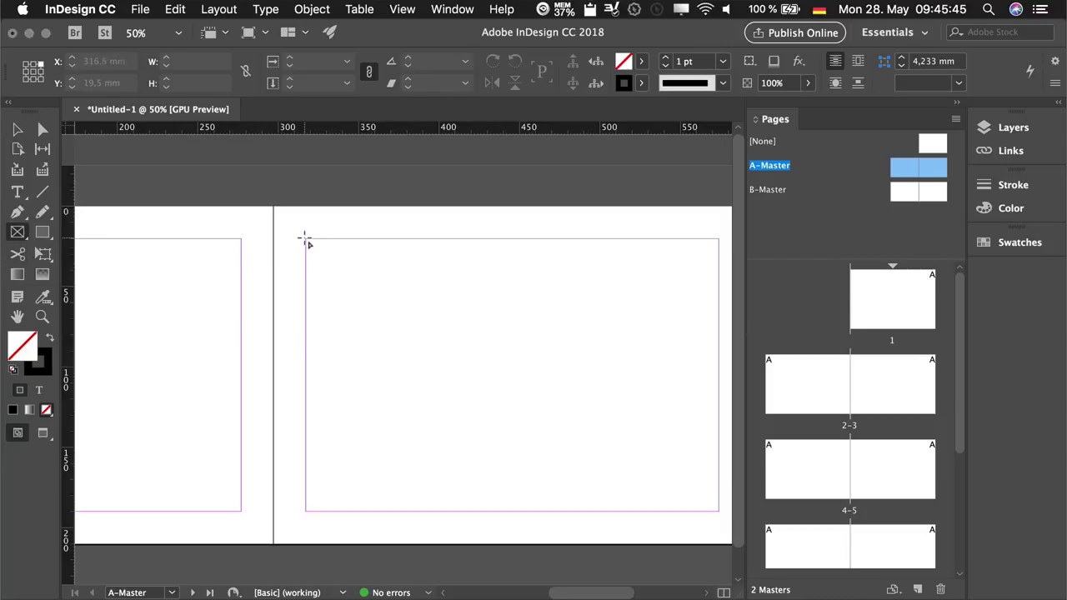
pyautogui.moveTo(305, 239); pyautogui.dragTo(455, 341)
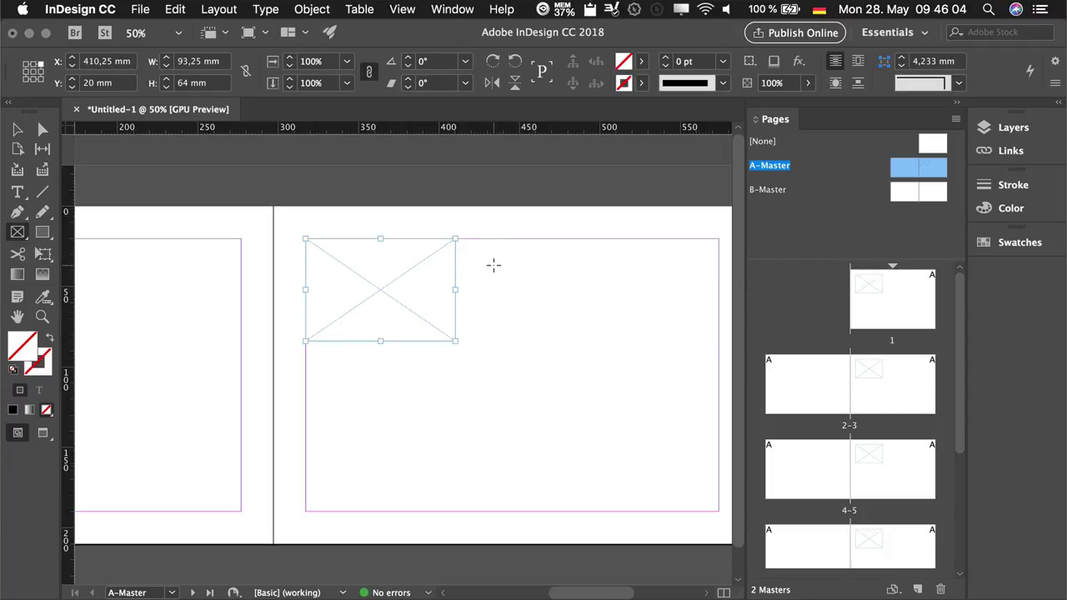
pyautogui.press('Delete')
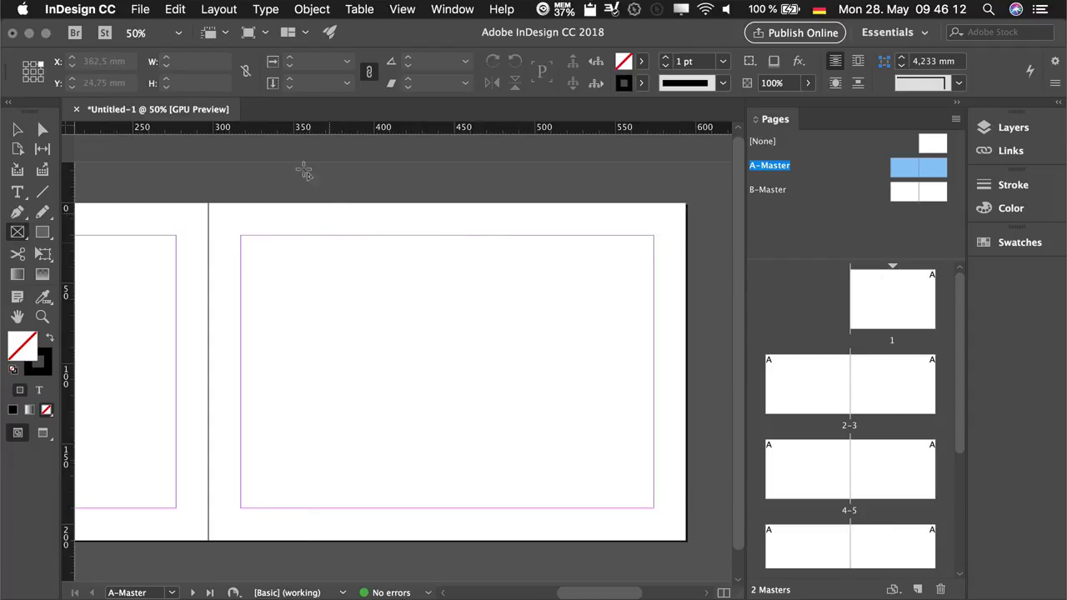
# - Divide the A-Master pages into 3 columns with a 10 mm gutter
pyautogui.click(215, 9)
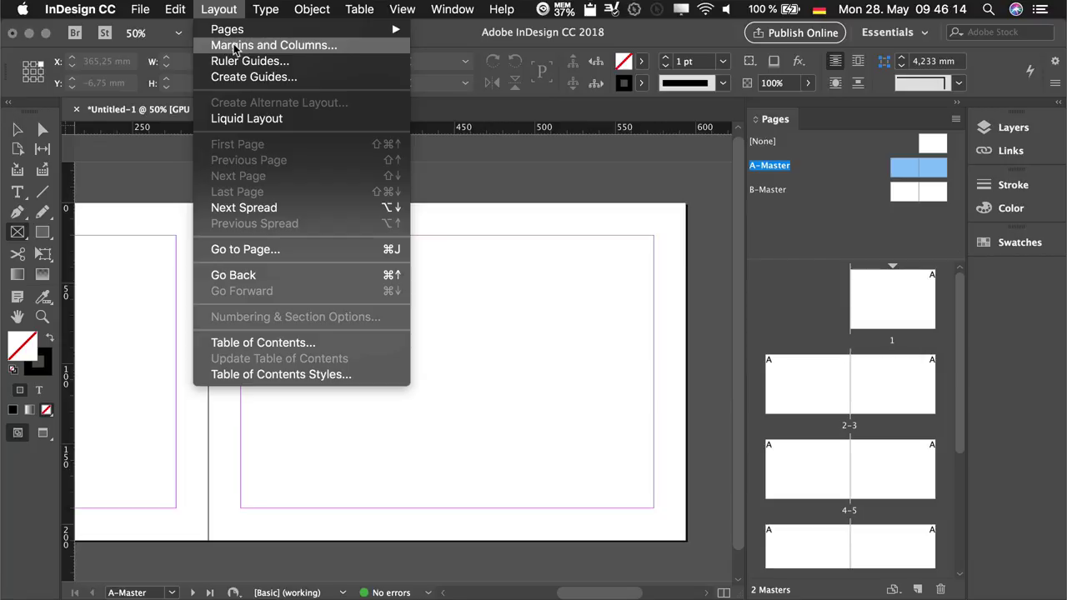
pyautogui.click(235, 46)
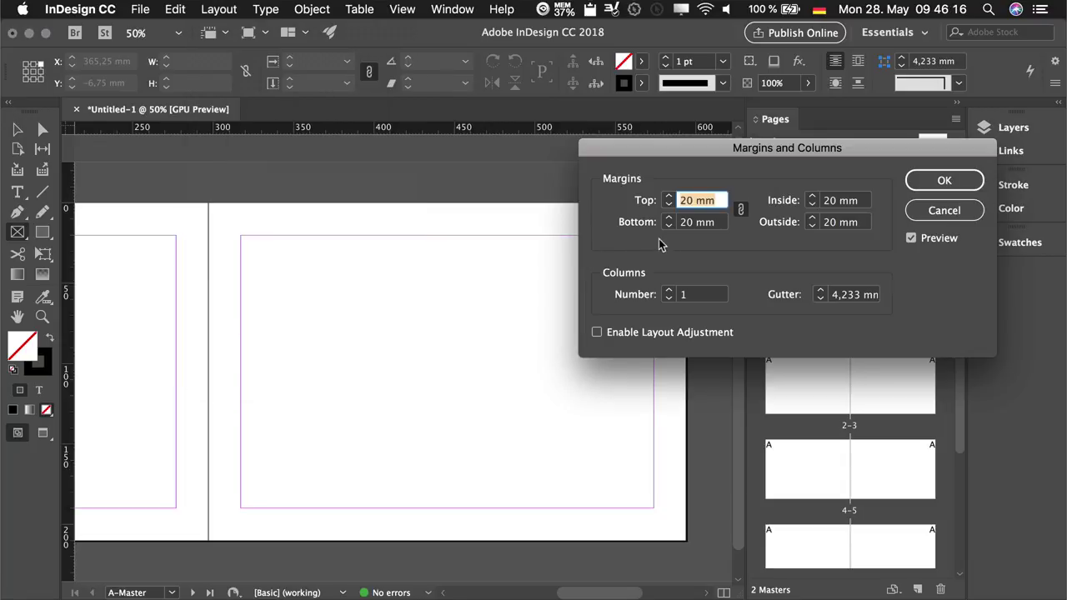
pyautogui.click(668, 291)
pyautogui.click(668, 291)
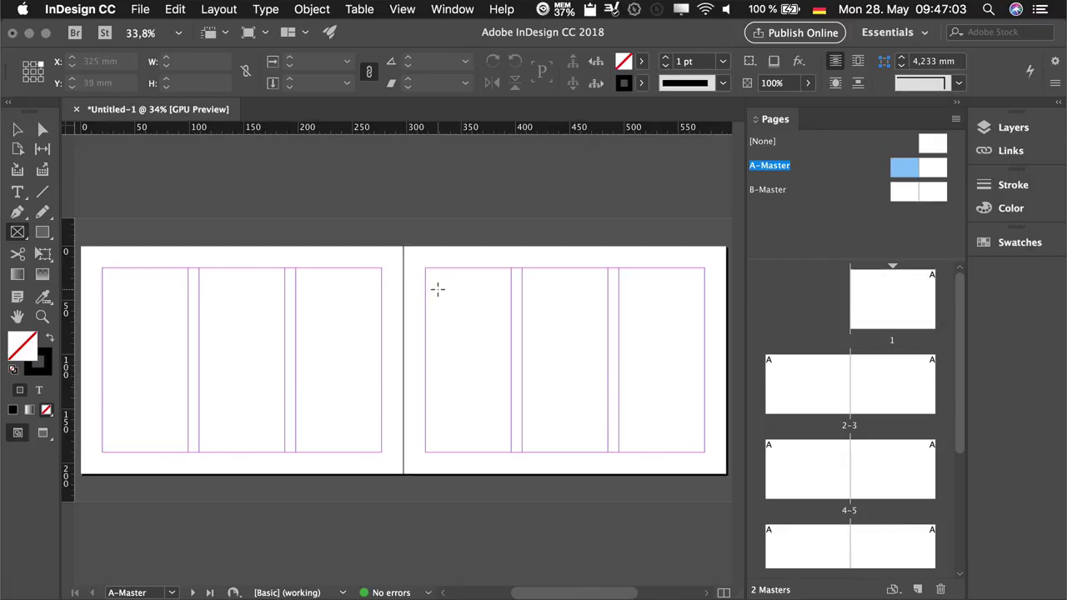
# - Display page 3 to check its column guides, and return to the A-Master spread
pyautogui.doubleClick(884, 394)
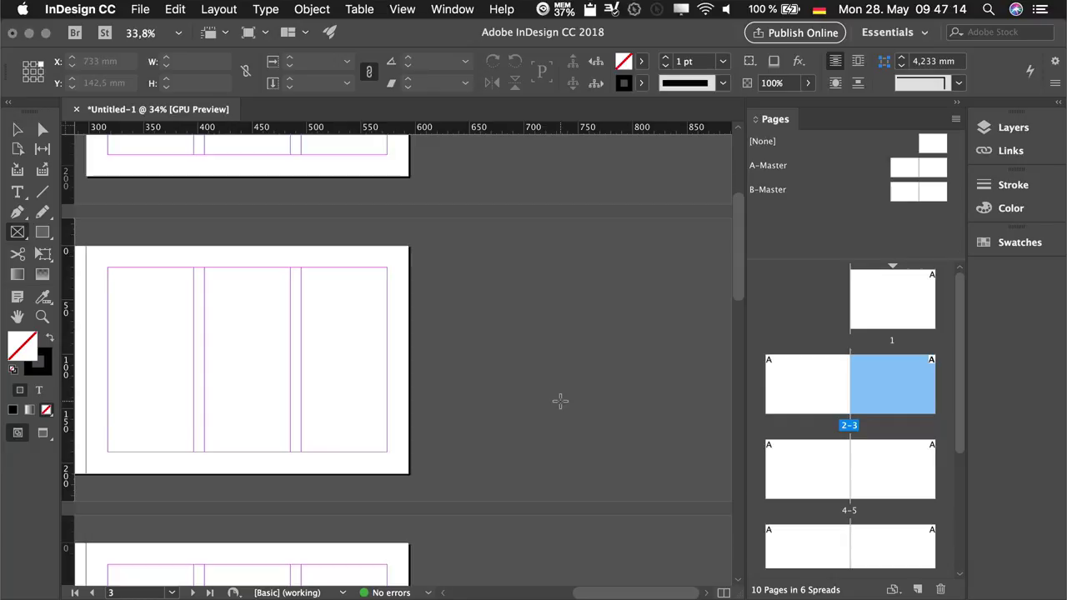
pyautogui.click(779, 169)
pyautogui.doubleClick(779, 169)
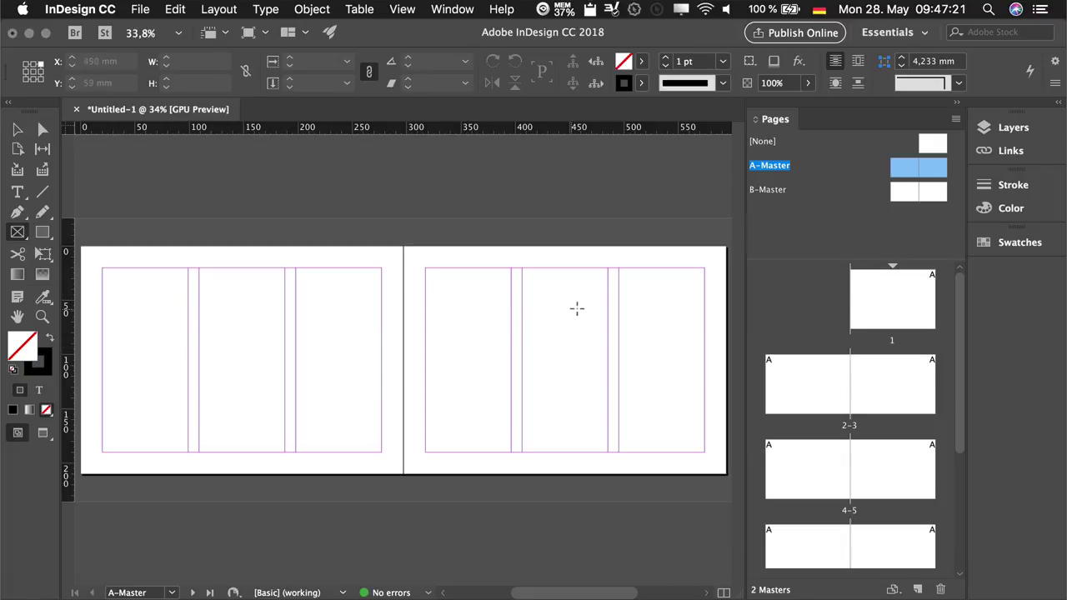
# - Set the number of columns on the A-Master spread to 1
pyautogui.click(229, 9)
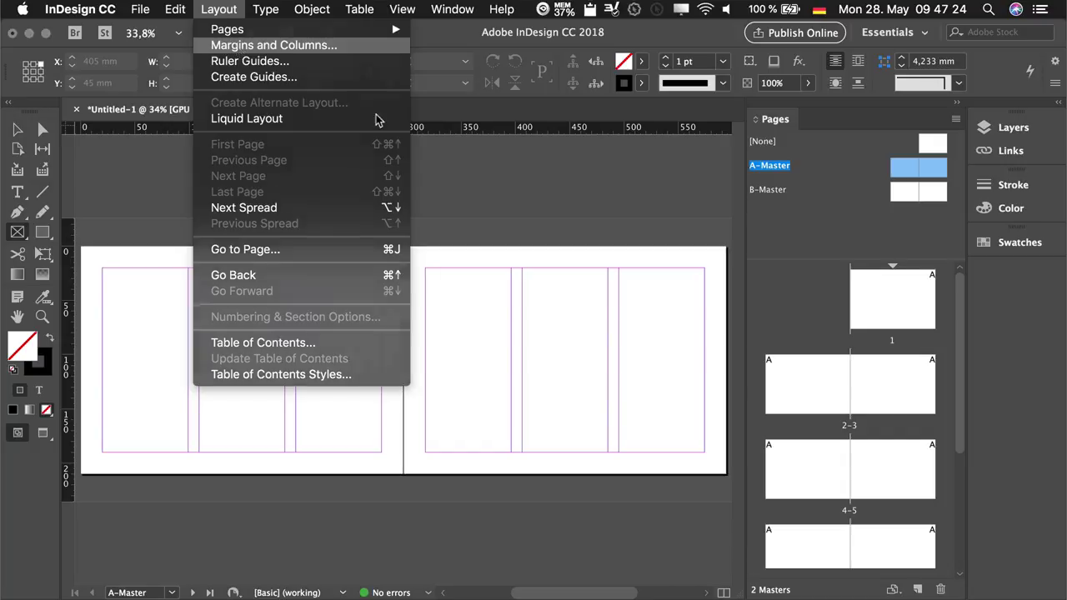
pyautogui.click(238, 52)
pyautogui.click(667, 299)
pyautogui.click(667, 298)
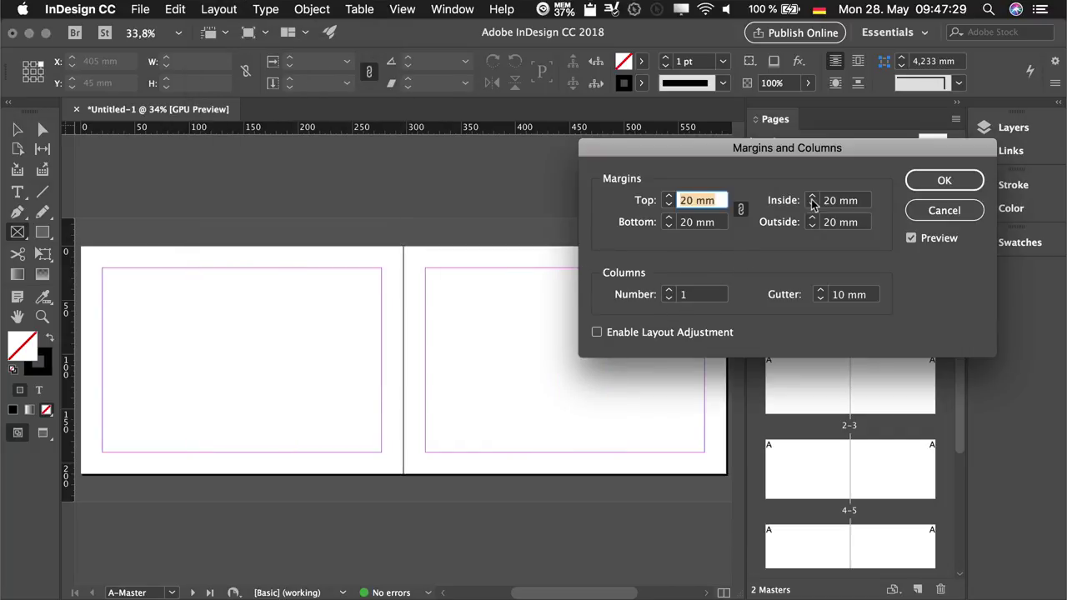
pyautogui.click(943, 180)
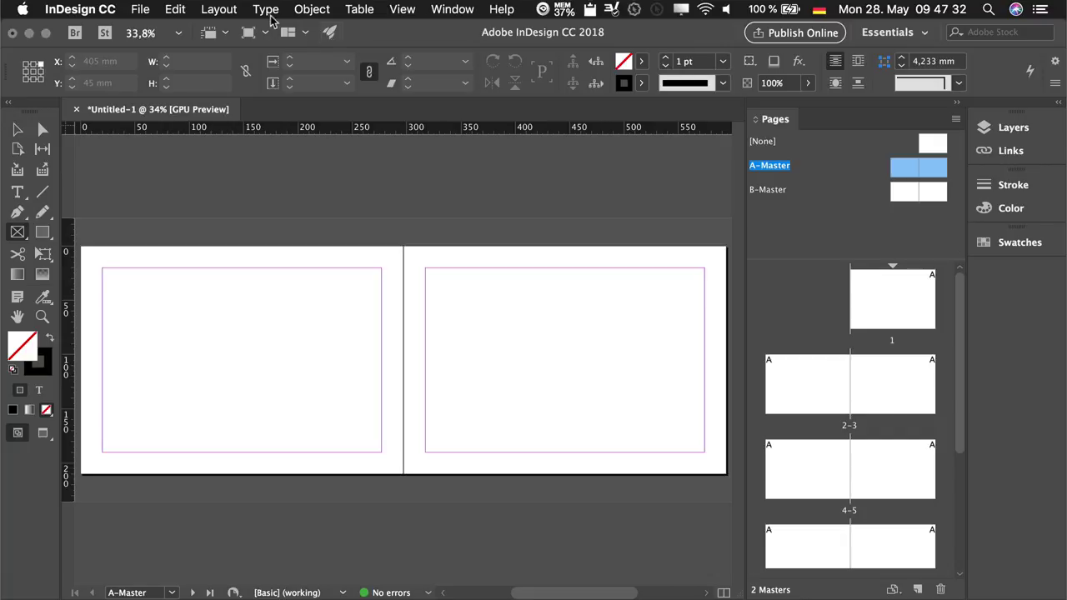
# - Set up layout guides with 3 rows and 2 columns for the A-Master spread in Create Guides
pyautogui.click(218, 10)
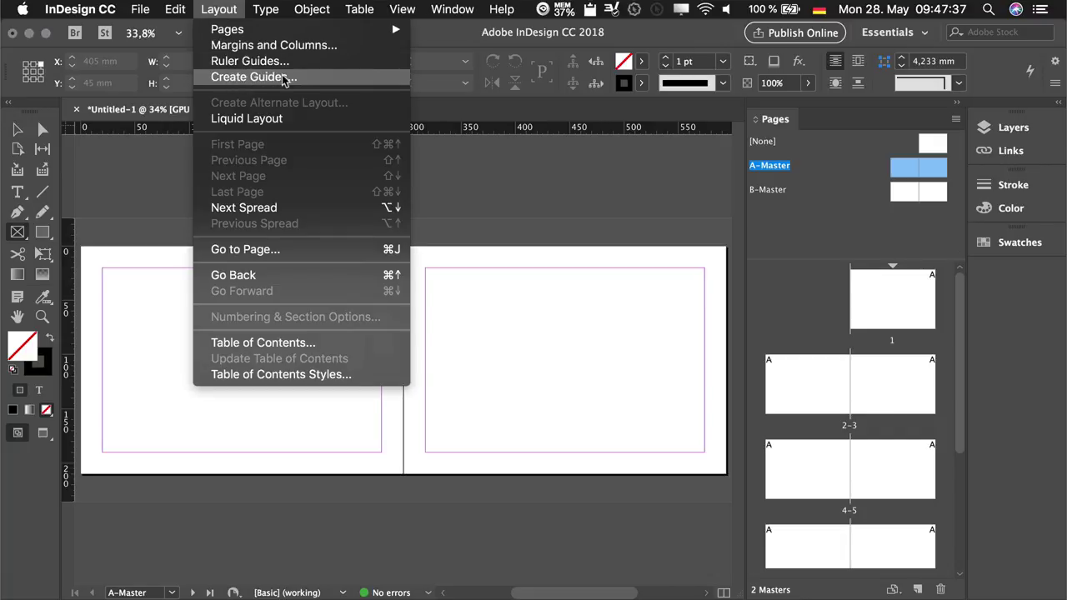
pyautogui.click(303, 77)
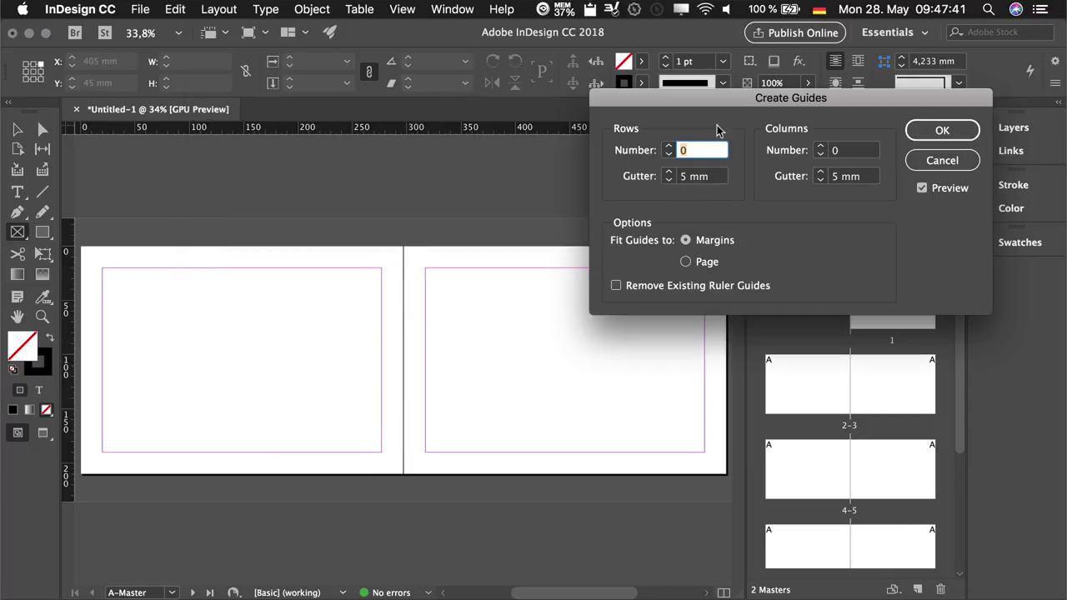
pyautogui.moveTo(726, 97); pyautogui.dragTo(634, 43)
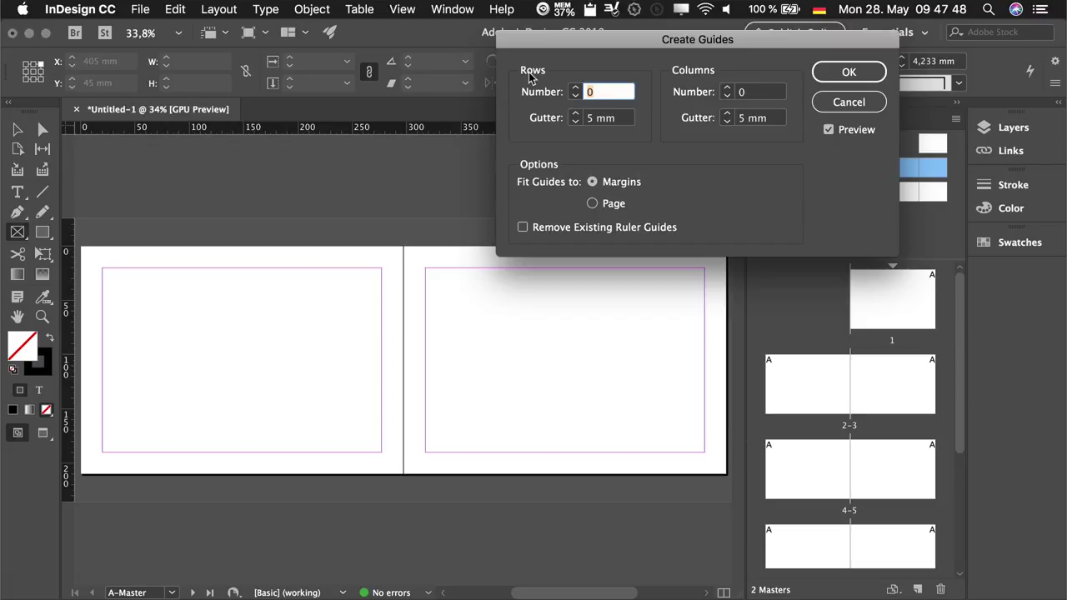
pyautogui.click(575, 88)
pyautogui.click(575, 87)
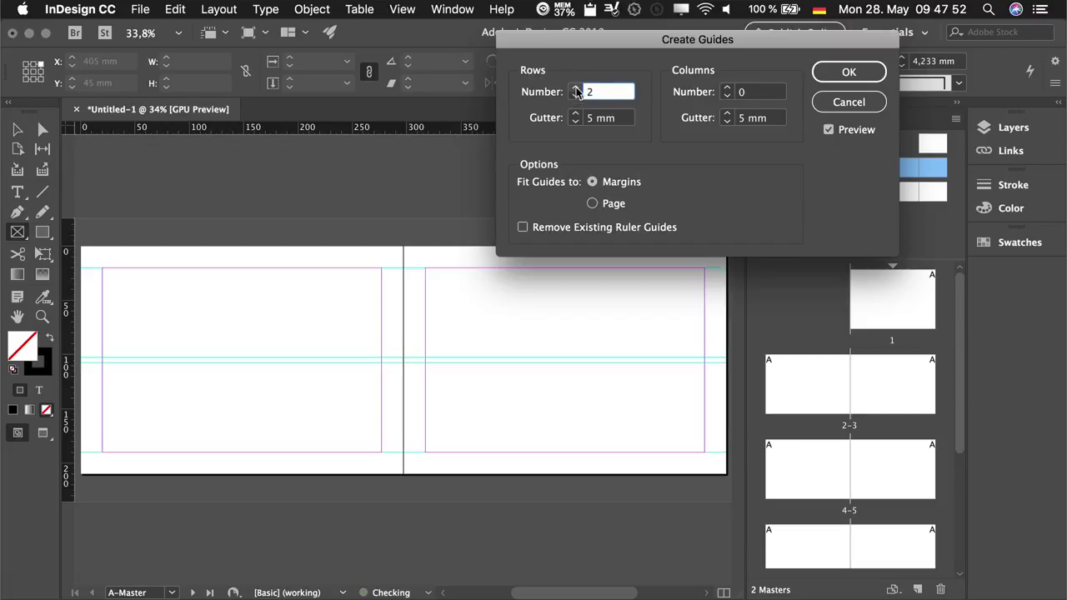
pyautogui.click(575, 88)
pyautogui.click(727, 87)
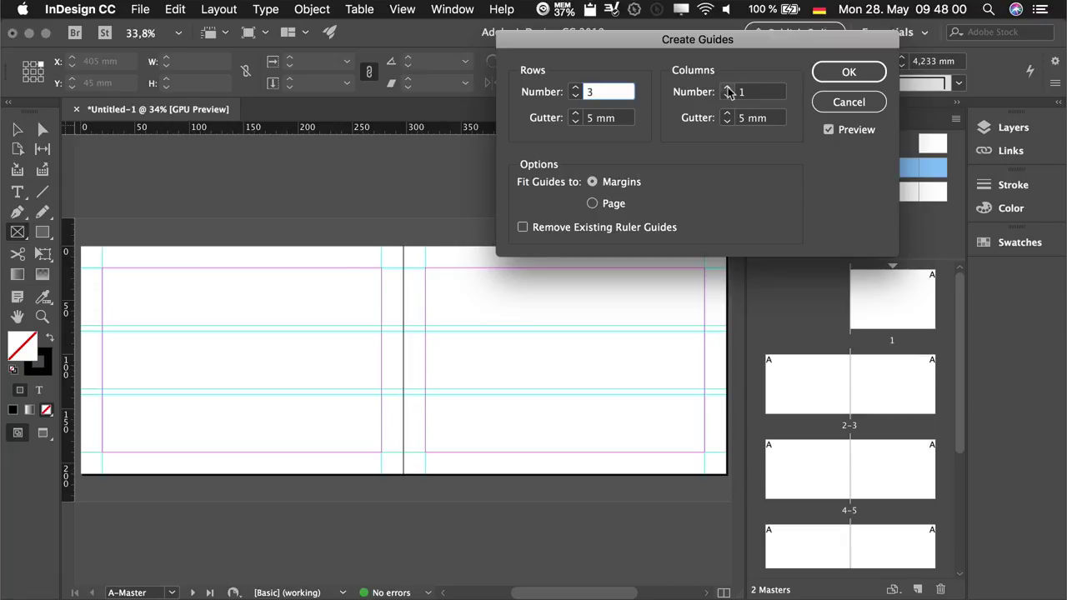
pyautogui.click(727, 88)
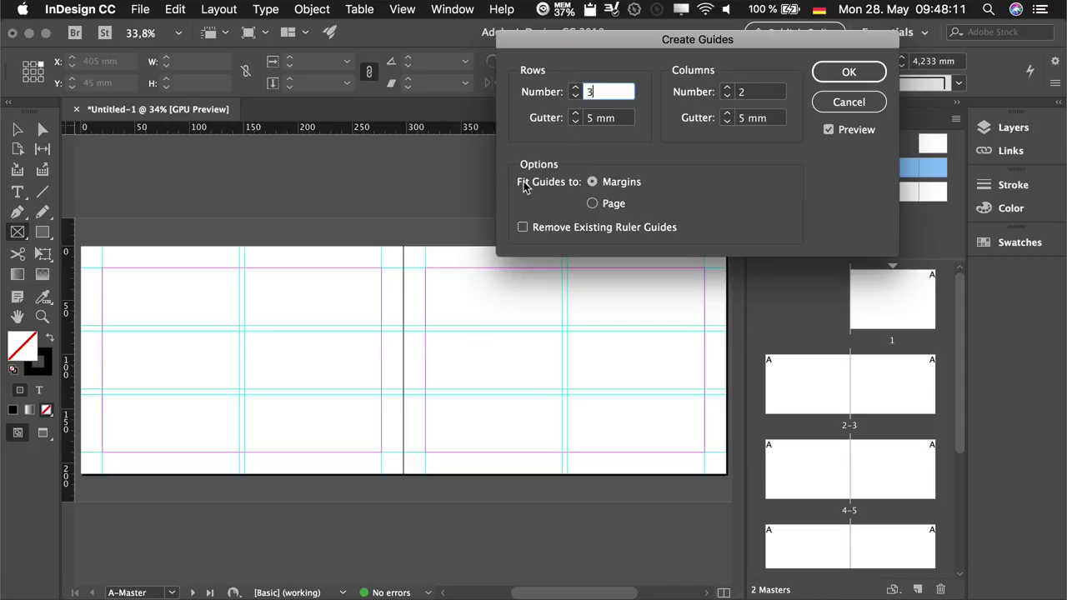
# - Compare fitting the guides to the page and to the margins, and create them fitted to the margins
pyautogui.click(591, 203)
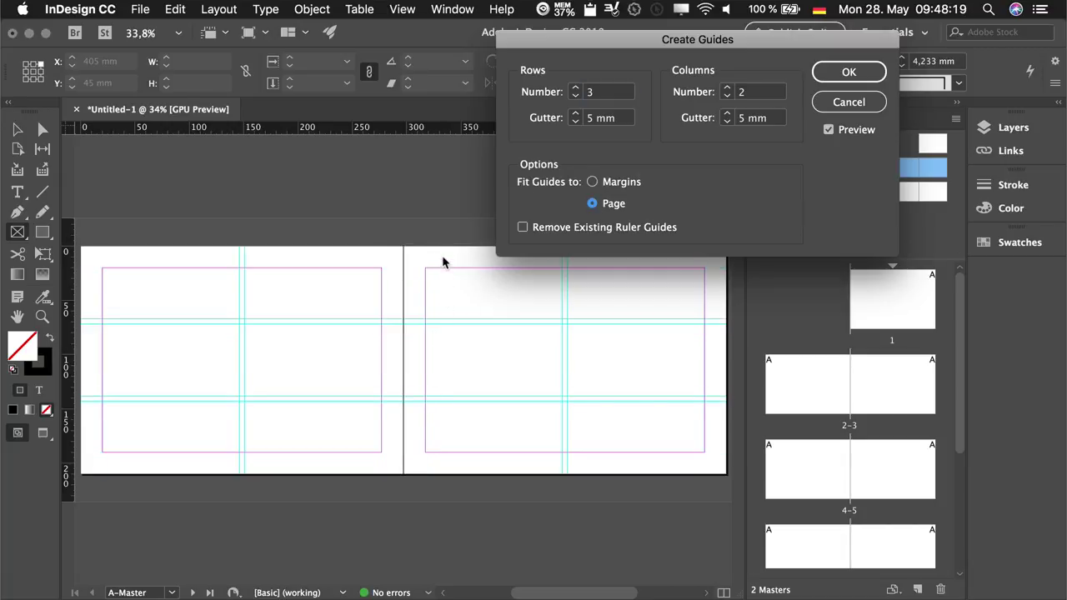
pyautogui.click(592, 181)
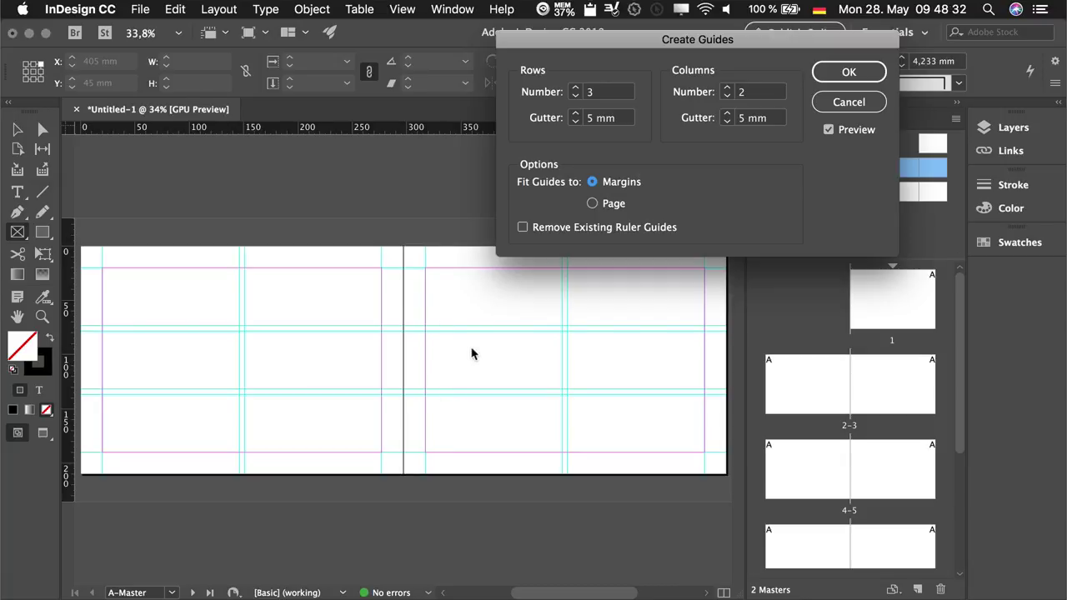
pyautogui.click(829, 130)
pyautogui.click(828, 130)
pyautogui.click(848, 72)
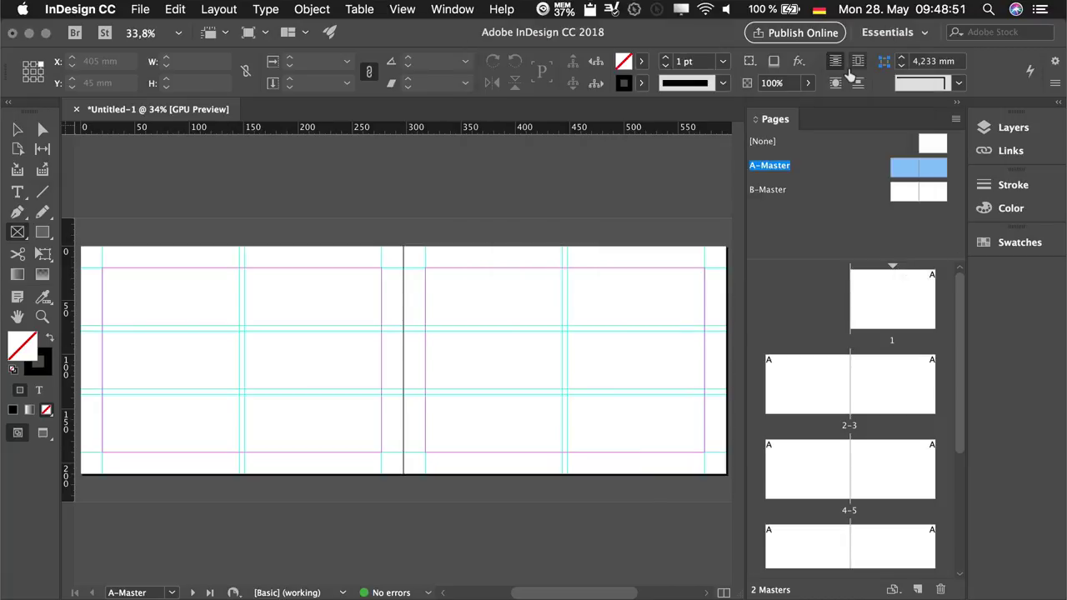
# - Display page 3 to check the guides inherited from the master, and return to the A-Master spread
pyautogui.doubleClick(890, 388)
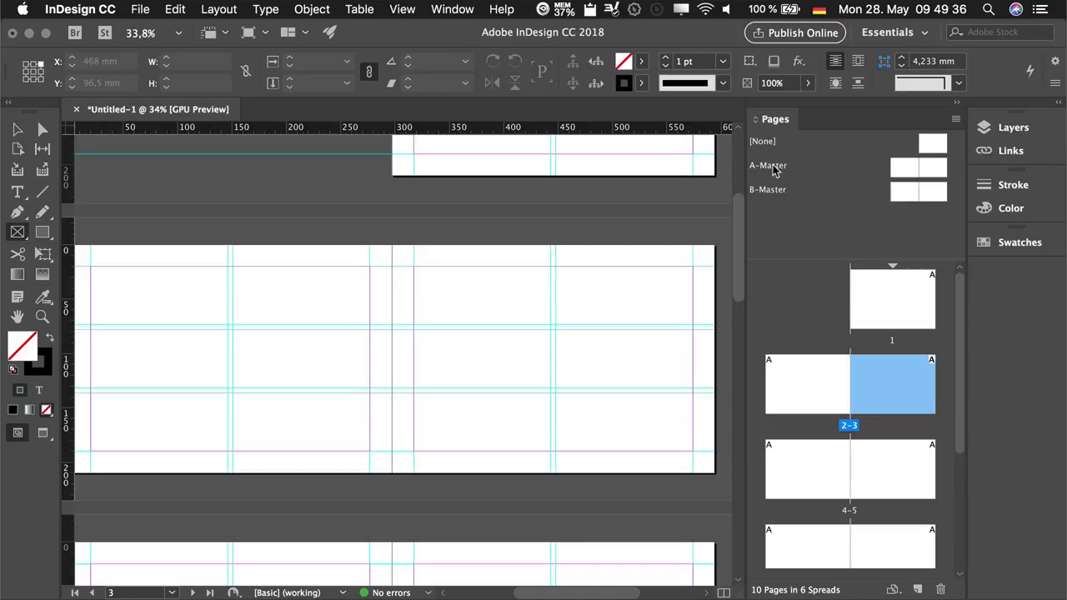
pyautogui.doubleClick(773, 169)
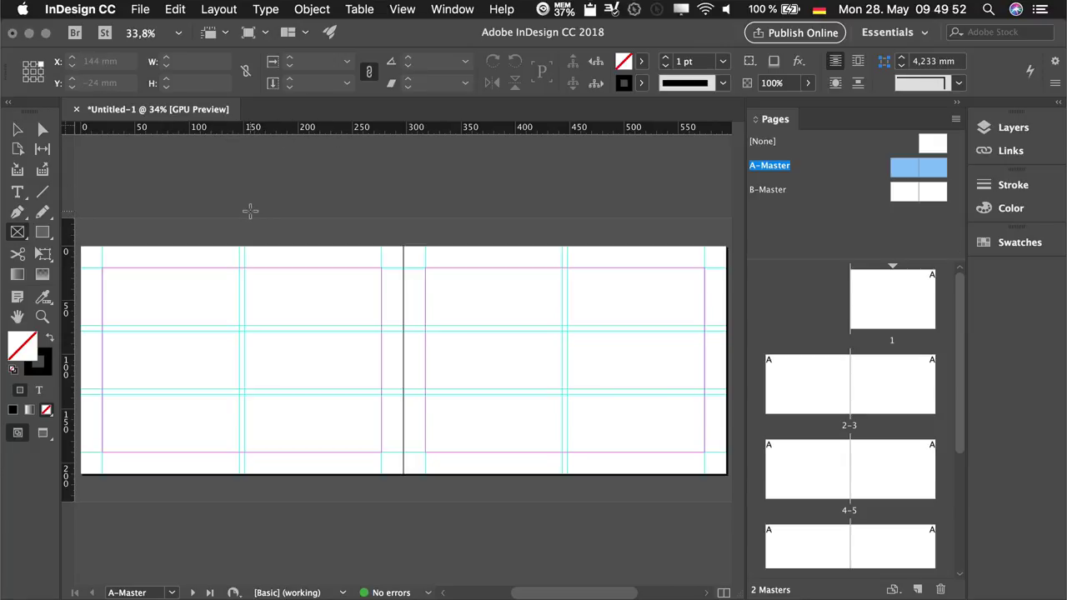
# - Hide and redisplay the document rulers around the A-Master spread
pyautogui.press('super+r')
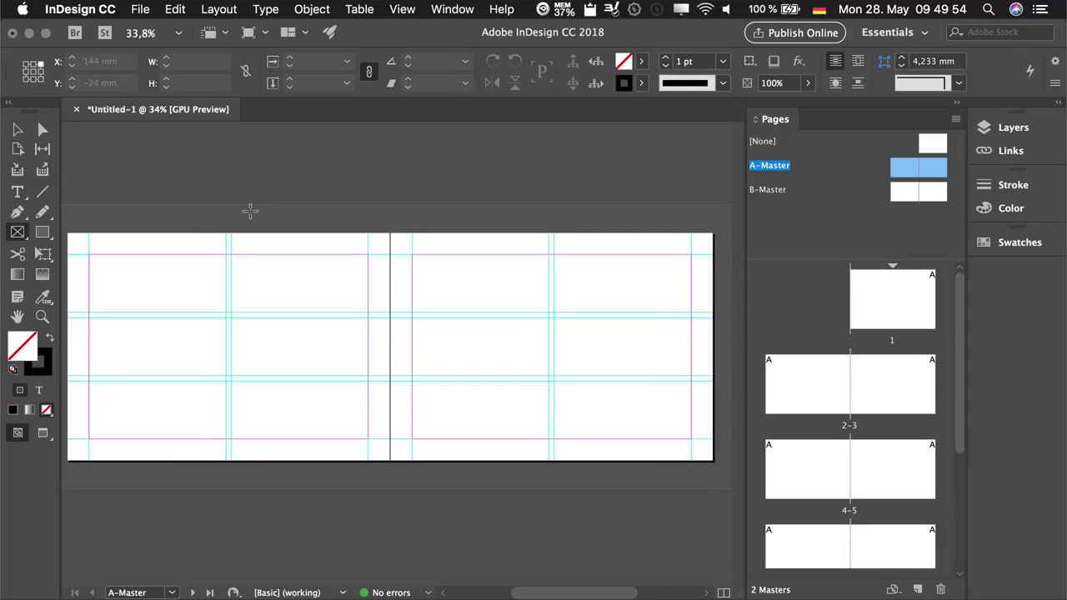
pyautogui.press('super+r')
pyautogui.press('super+r')
pyautogui.press('super+r')
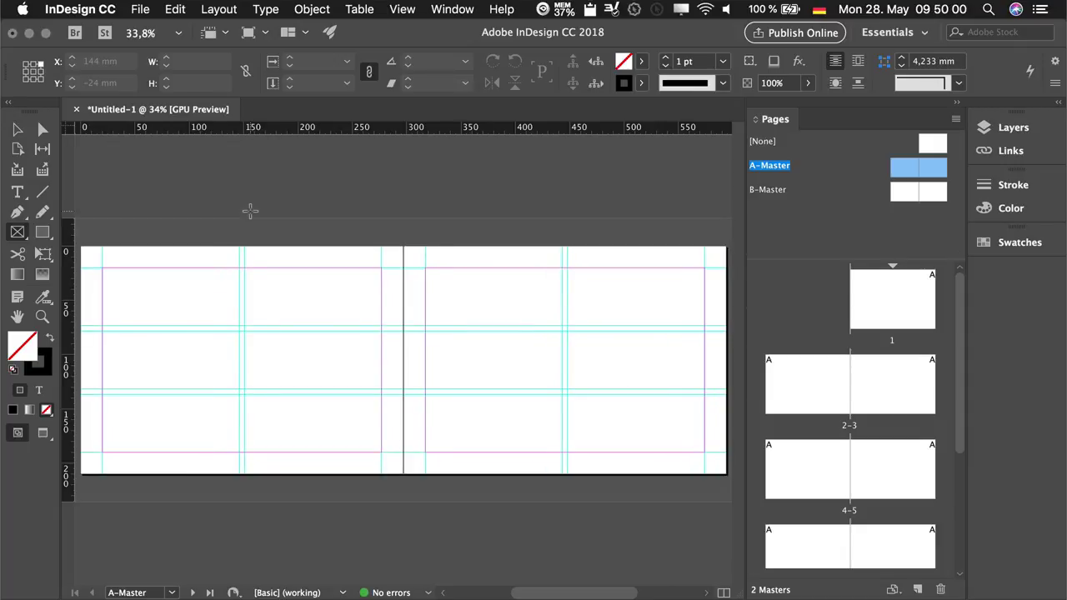
pyautogui.press('super+r')
pyautogui.press('super+r')
# - Add a horizontal ruler guide at 105 mm across the A-Master spread and a vertical one at 86 mm on its left-hand page
pyautogui.moveTo(333, 134); pyautogui.dragTo(338, 277)
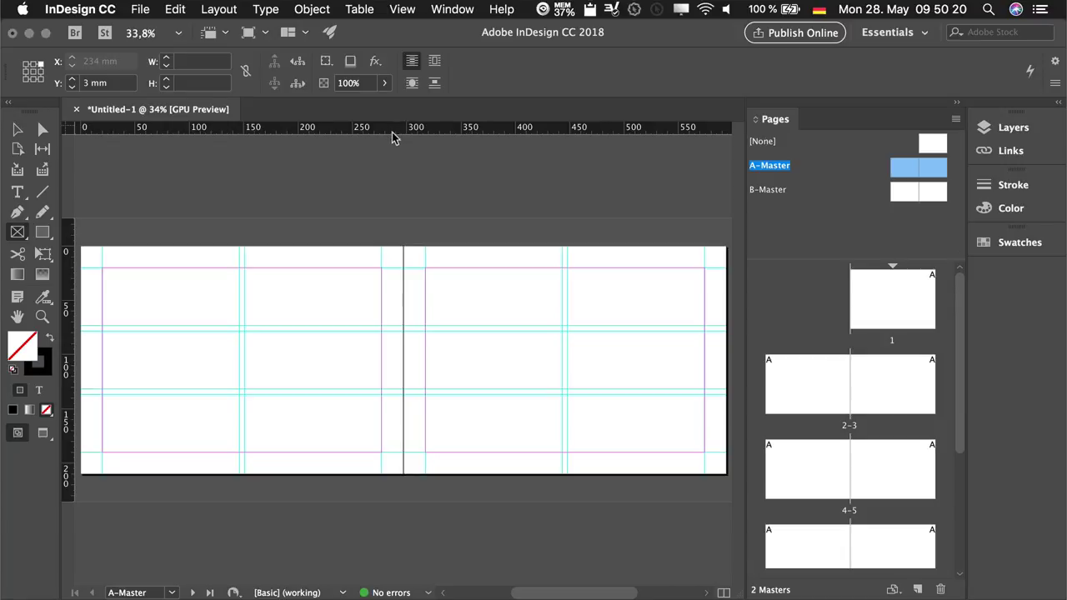
pyautogui.moveTo(448, 131); pyautogui.dragTo(468, 360)
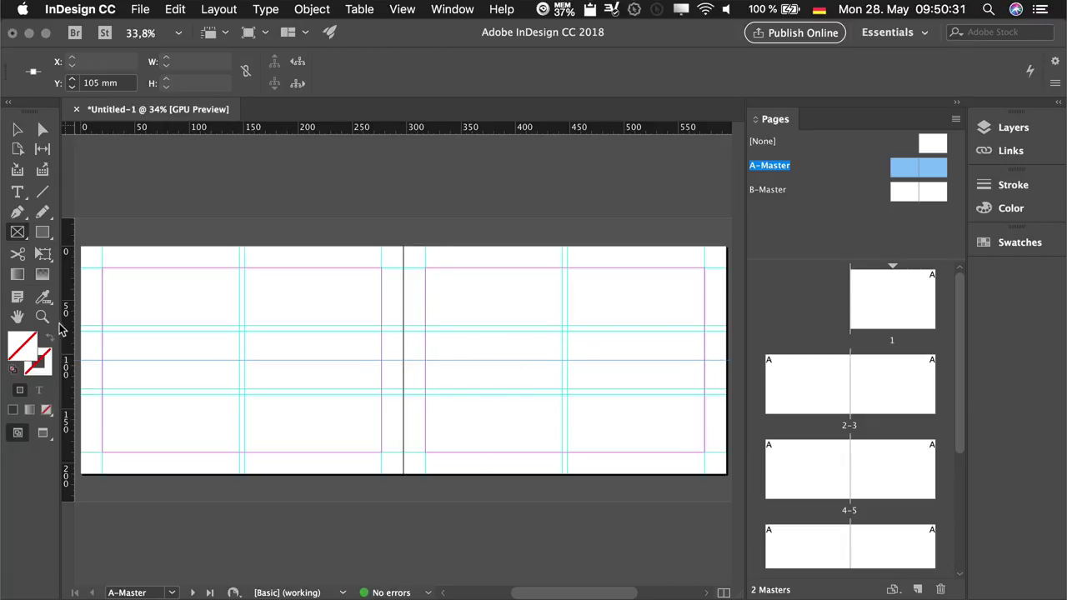
pyautogui.moveTo(70, 325); pyautogui.dragTo(174, 332)
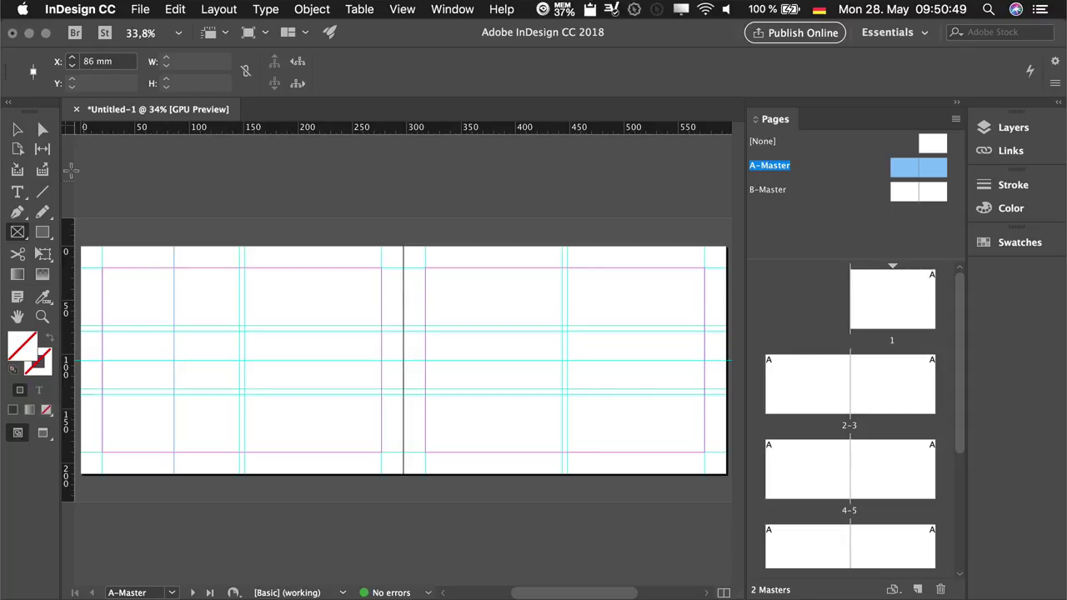
# - Select the vertical guide on the left-hand master page with the Selection tool and nudge its X position to 99 mm
pyautogui.press('v')
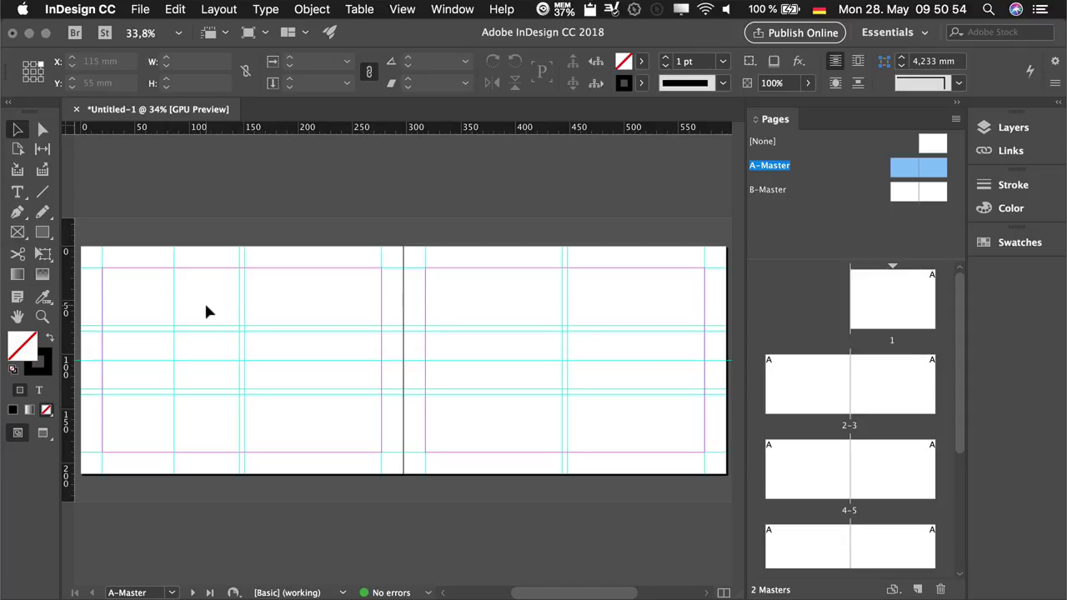
pyautogui.click(174, 263)
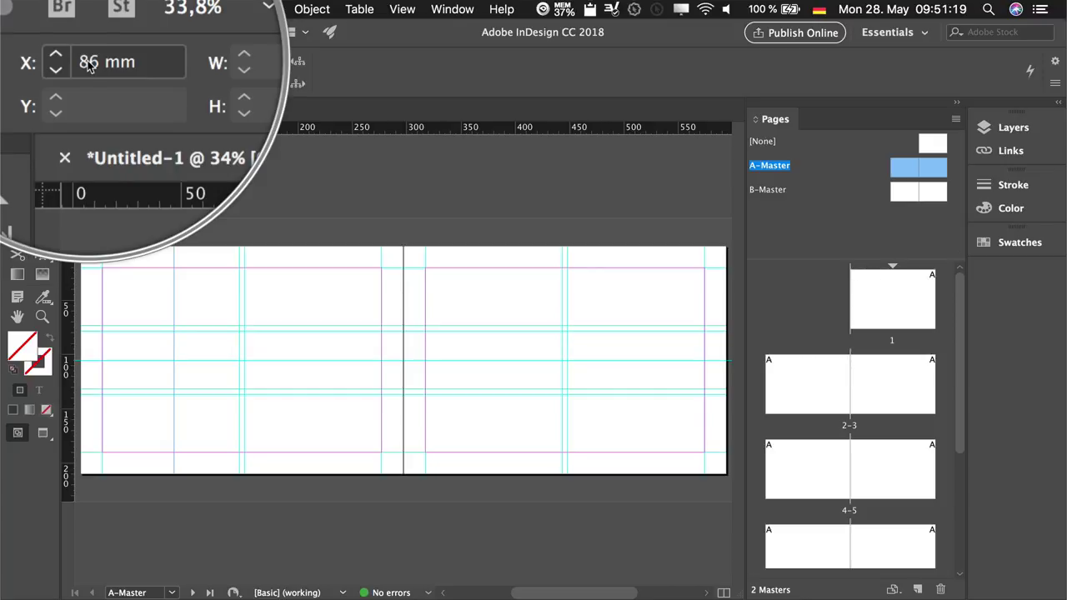
pyautogui.press('Down')
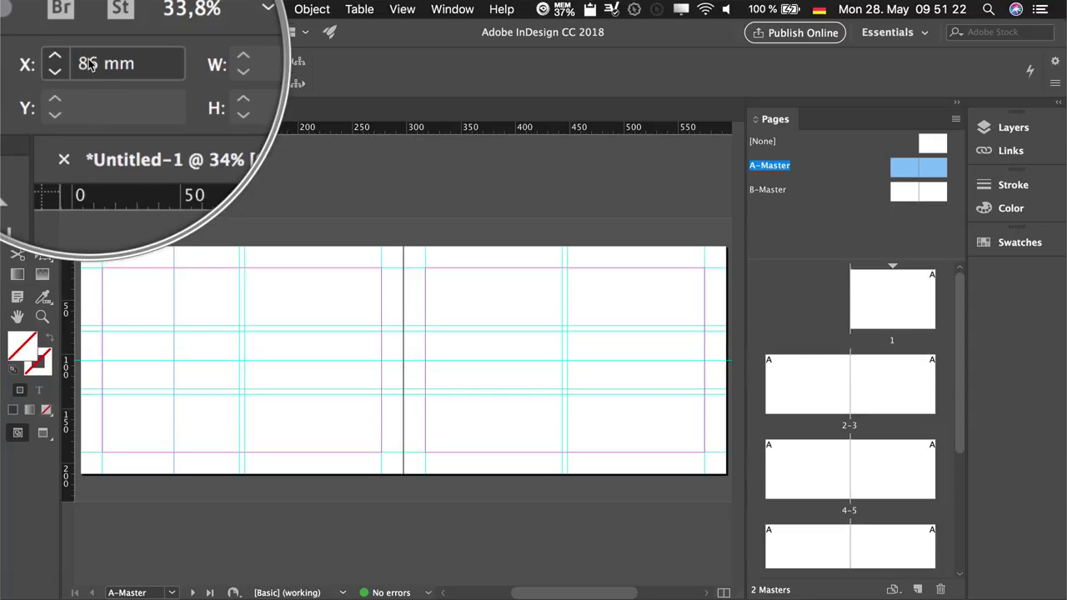
pyautogui.press('Up')
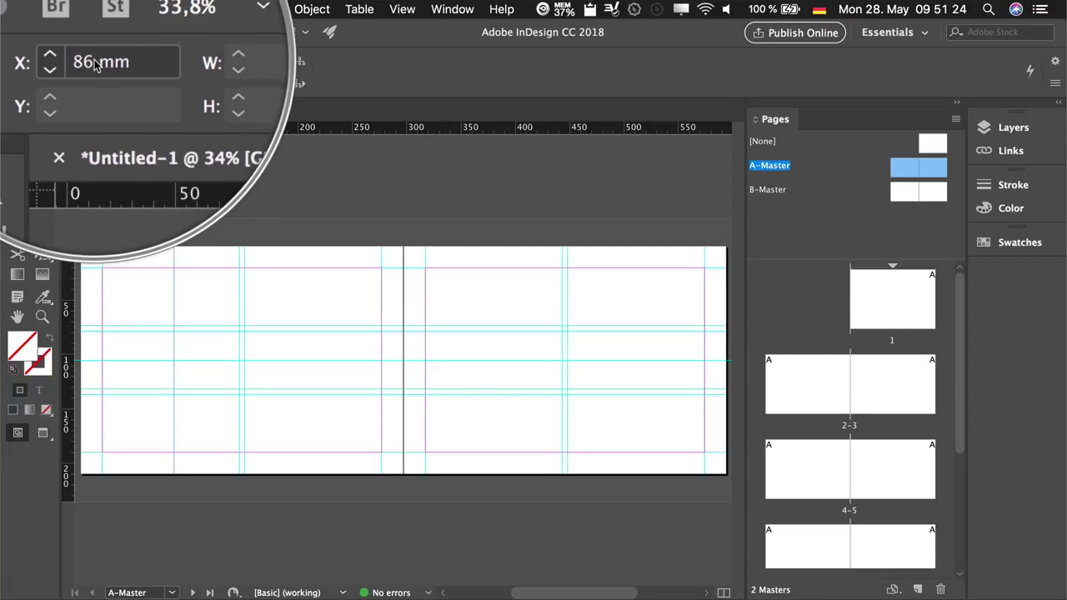
pyautogui.press('Down')
pyautogui.press('Up')
pyautogui.press('Down')
pyautogui.press('Up')
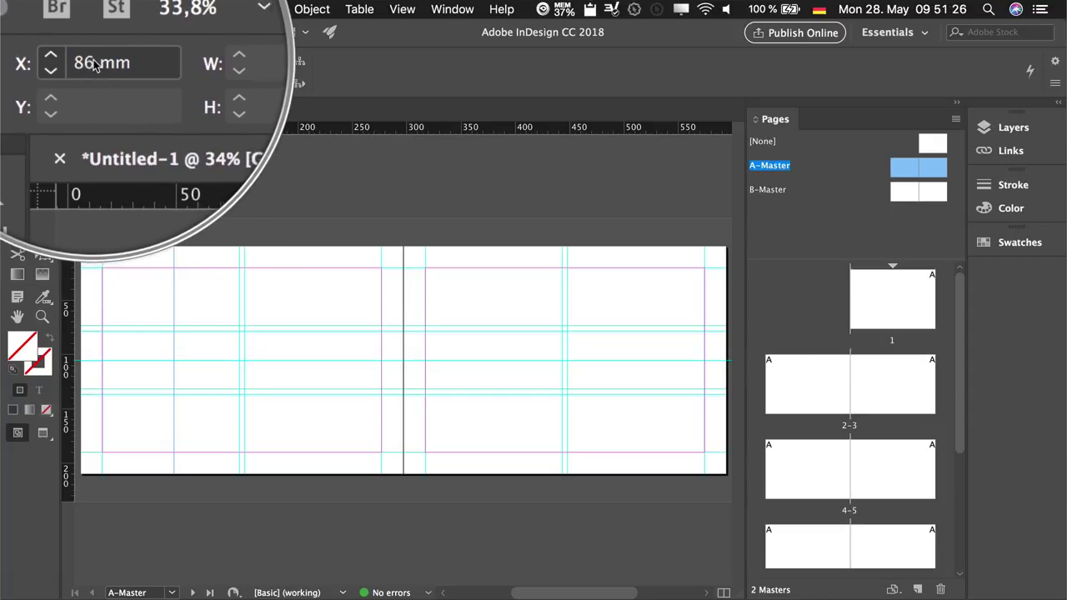
pyautogui.press('Up')
pyautogui.press('Up')
pyautogui.press('Up')
pyautogui.press('Up')
pyautogui.press('Up')
pyautogui.press('Up')
pyautogui.press('Up')
pyautogui.press('Up')
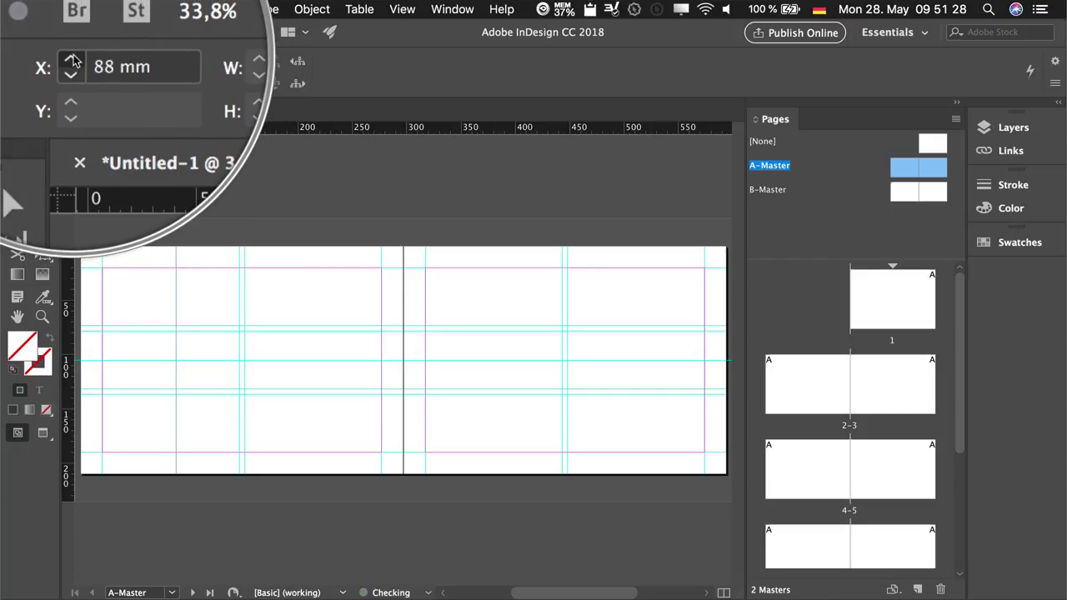
pyautogui.click(71, 60)
pyautogui.click(72, 60)
pyautogui.click(72, 60)
pyautogui.click(72, 60)
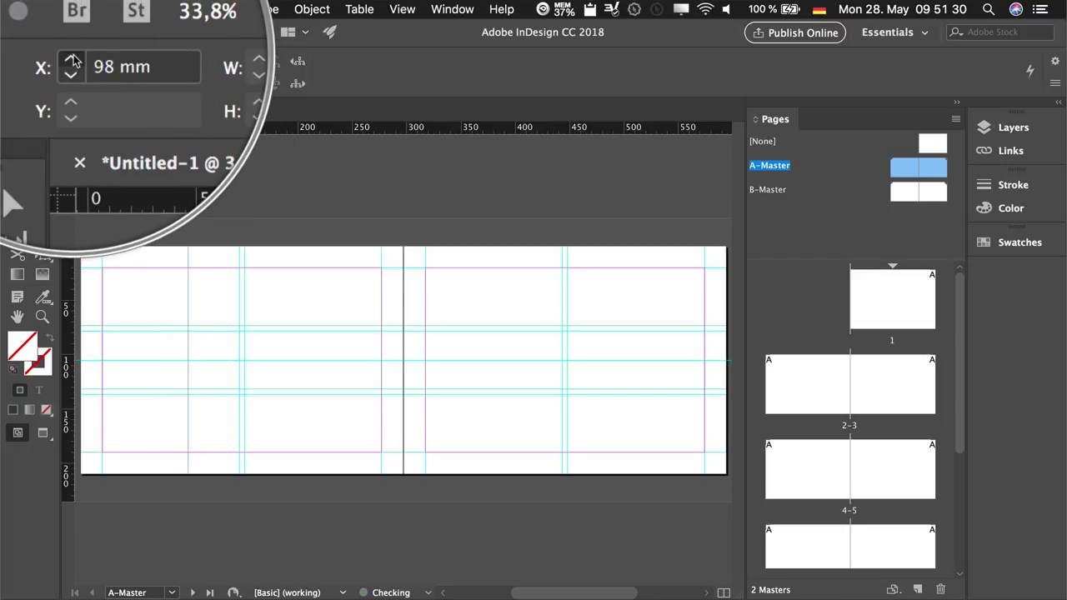
pyautogui.click(71, 60)
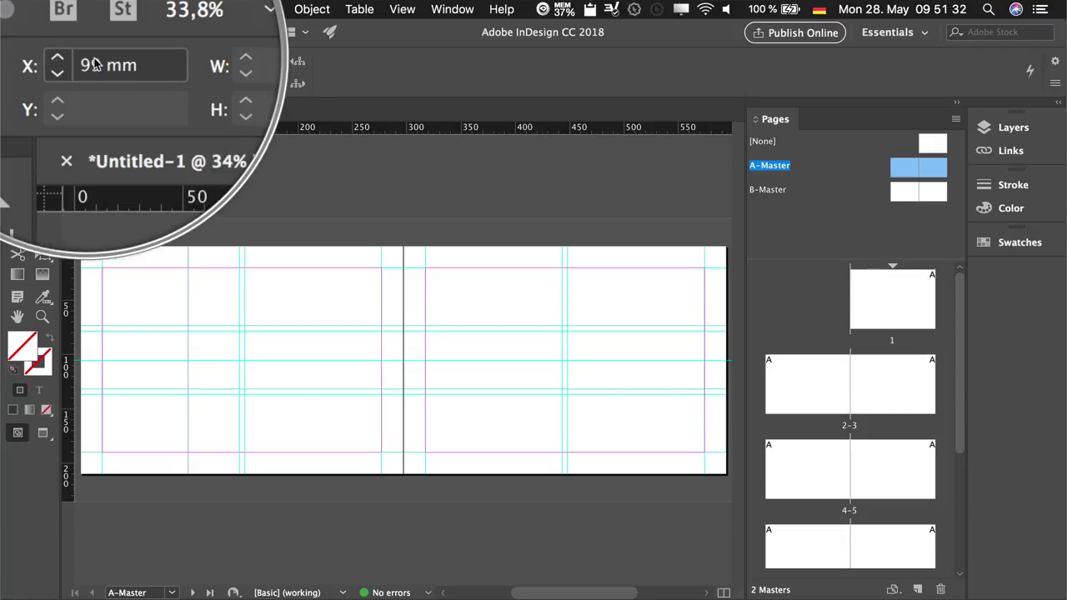
# - Add 10 mm to the vertical guide's X position so that it sits at 109 mm
pyautogui.click(119, 62)
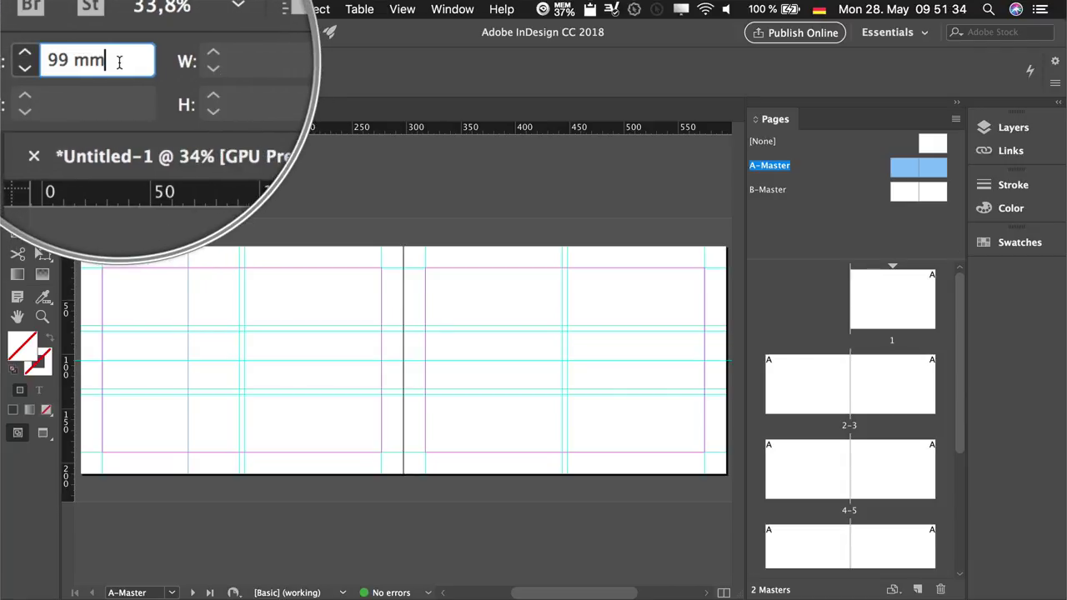
pyautogui.write('+10')
pyautogui.press('Return')
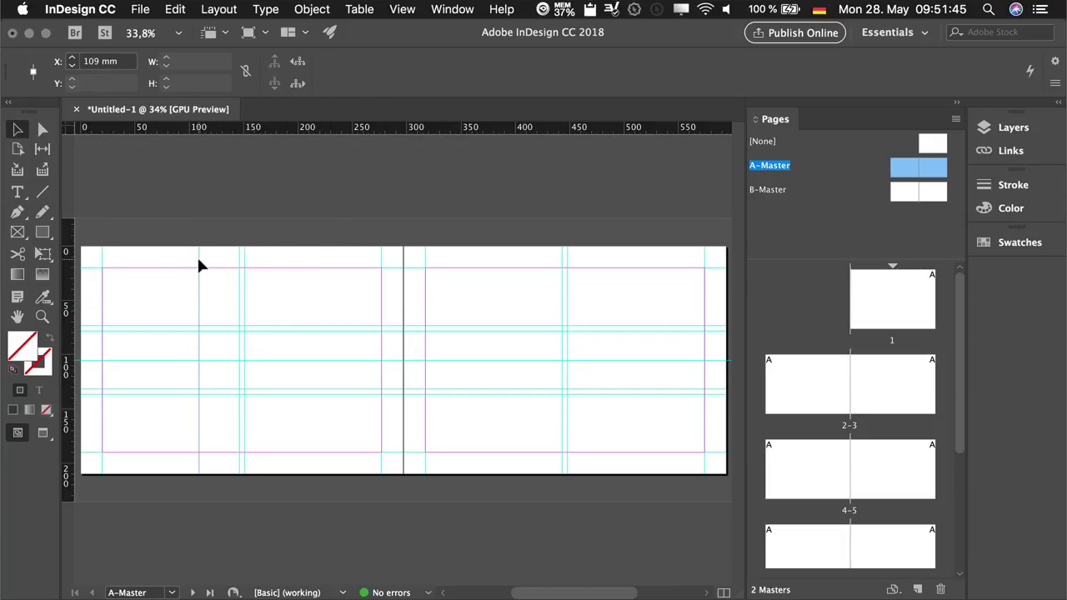
# - Delete the 109 mm guide, the upper pair of horizontal guides and the two central vertical guides on the left-hand master page
pyautogui.press('Delete')
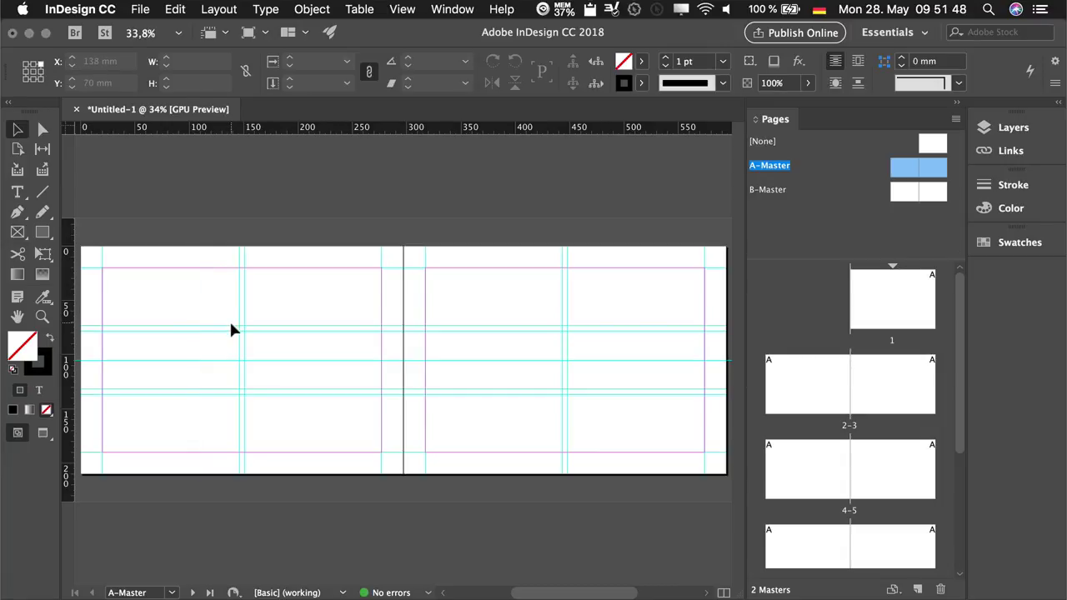
pyautogui.click(237, 326)
pyautogui.press('Delete')
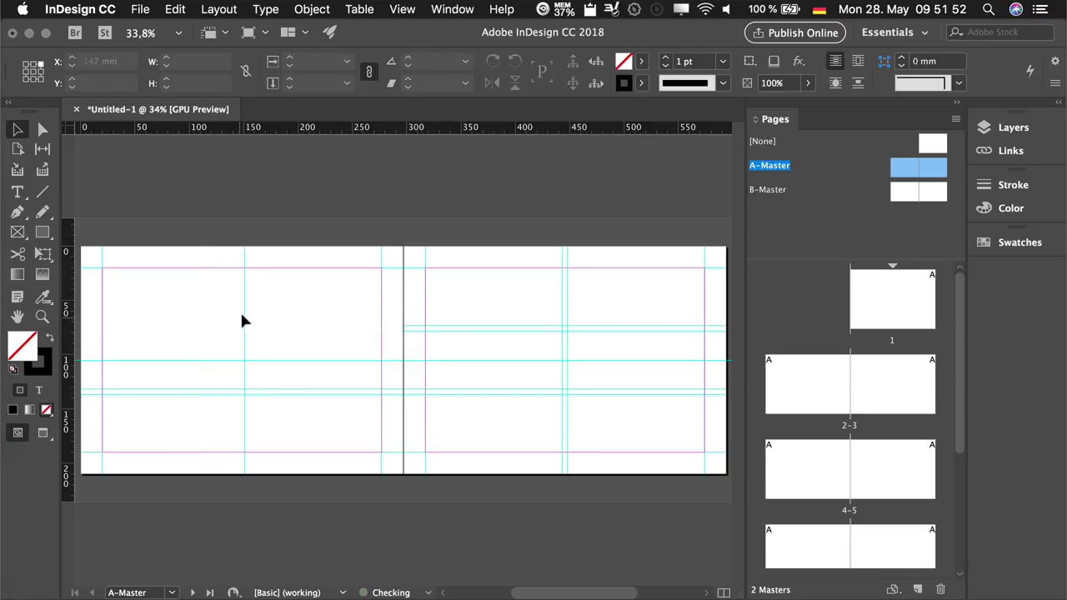
pyautogui.moveTo(240, 310); pyautogui.dragTo(242, 309)
pyautogui.press('Delete')
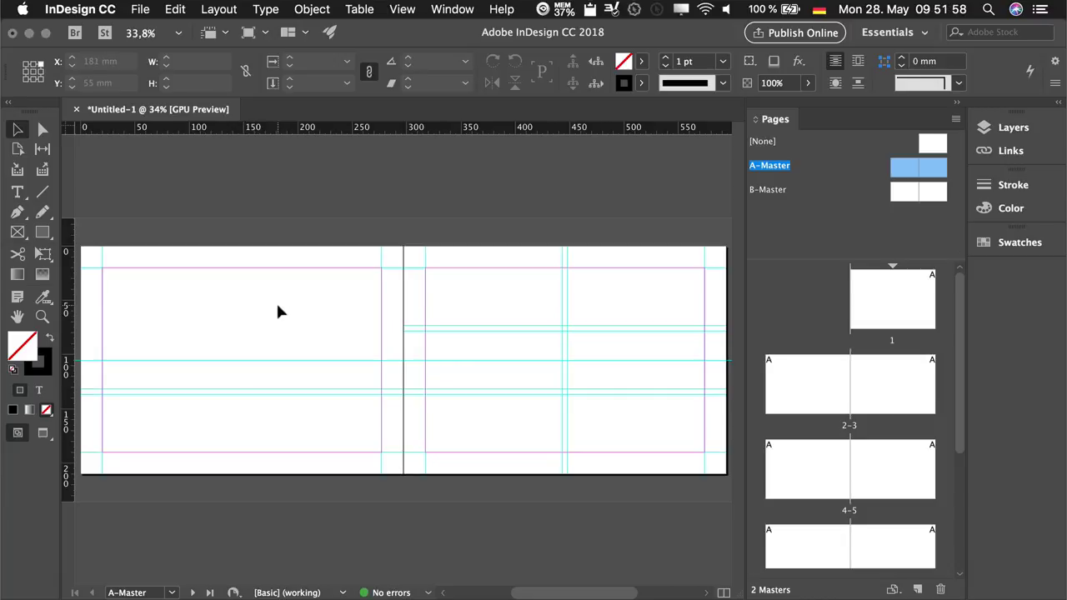
# - Remove all existing ruler guides from the A-Master spread with the Create Guides option, adding no new rows or columns
pyautogui.click(215, 10)
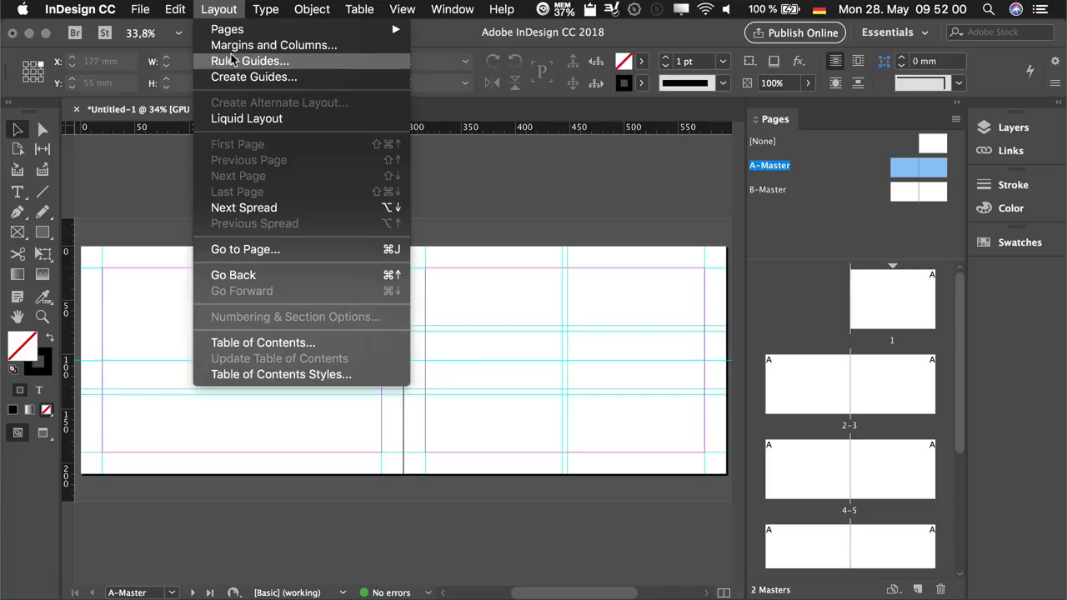
pyautogui.click(235, 76)
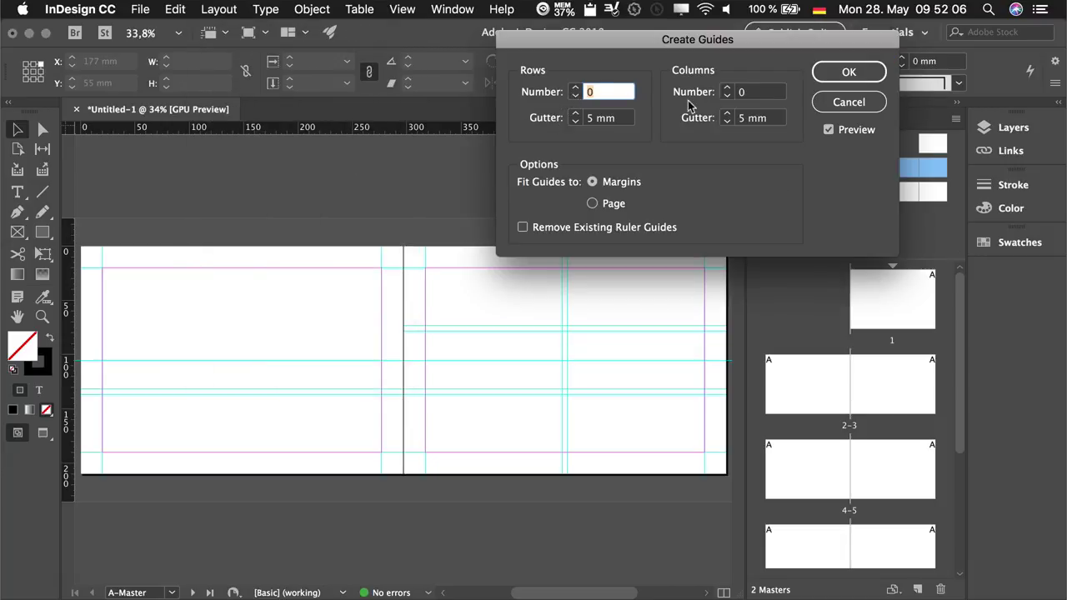
pyautogui.click(522, 227)
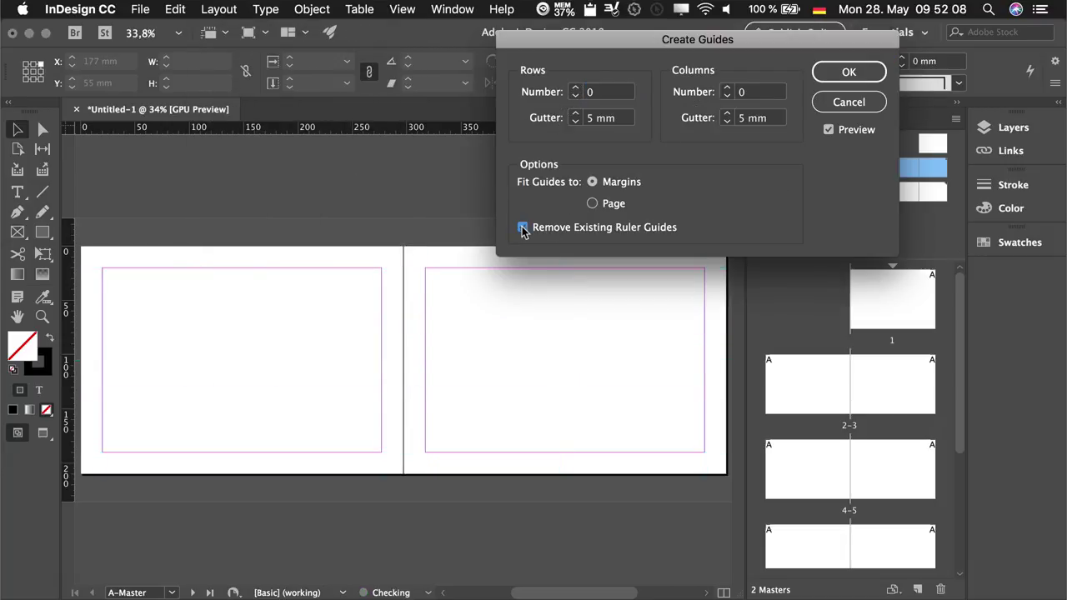
pyautogui.click(847, 73)
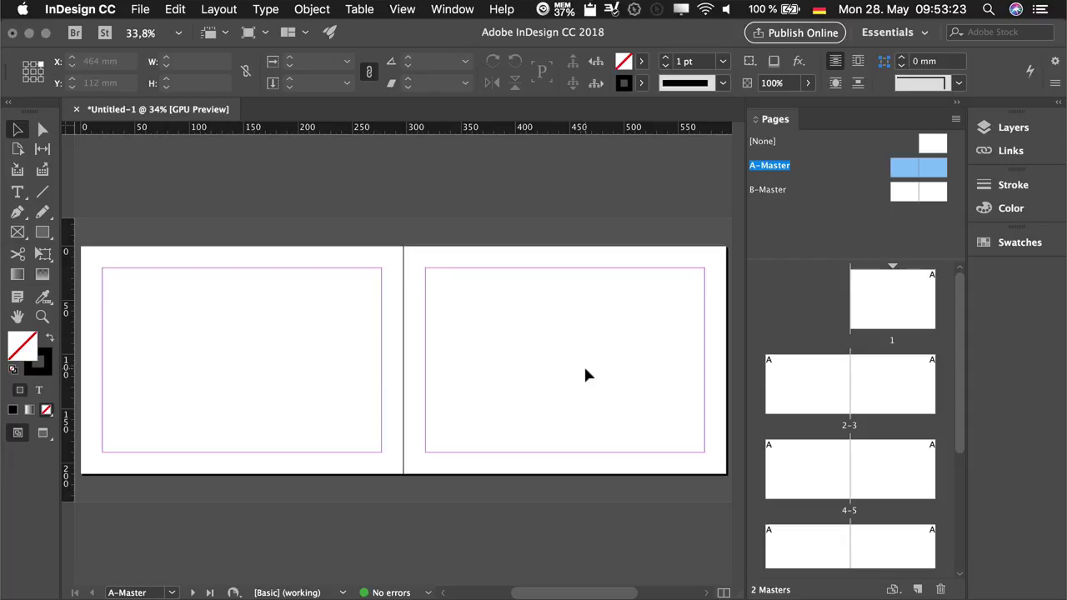
# - Show the document grid and enable snapping to it
pyautogui.click(401, 9)
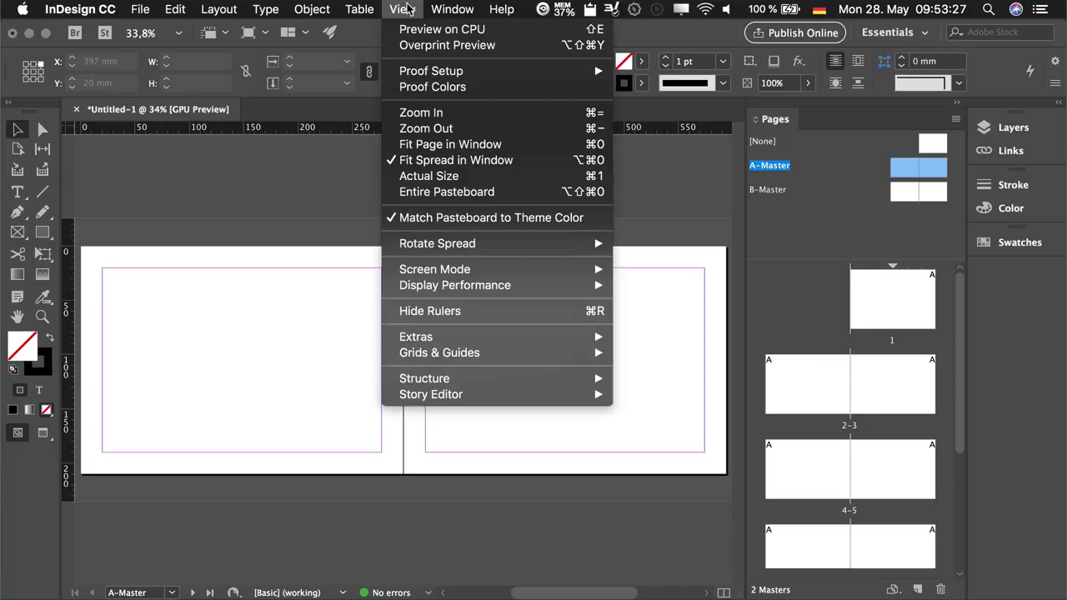
pyautogui.moveTo(493, 354)
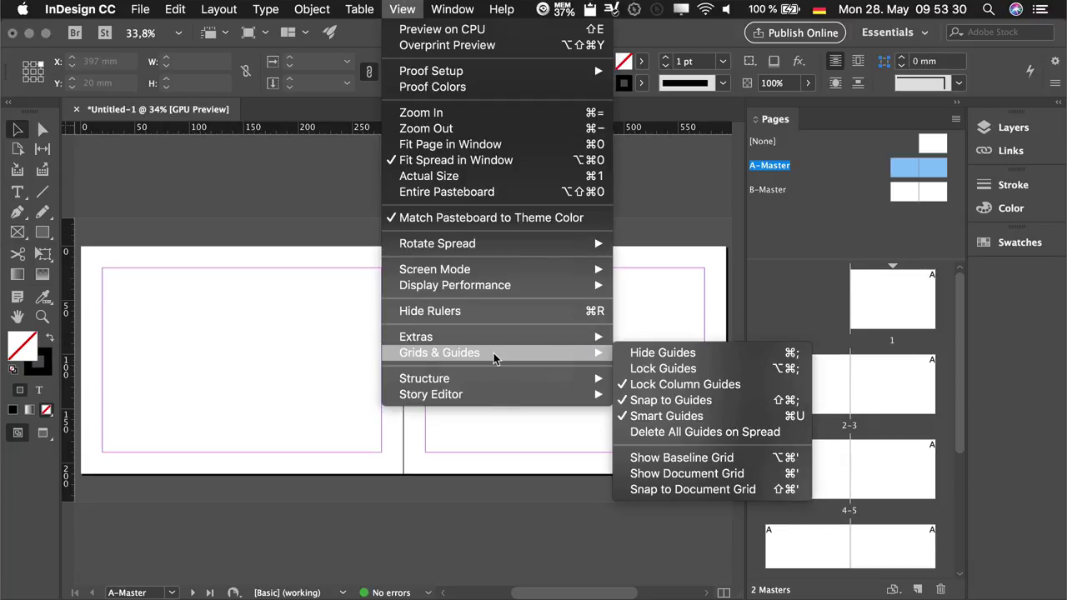
pyautogui.click(759, 474)
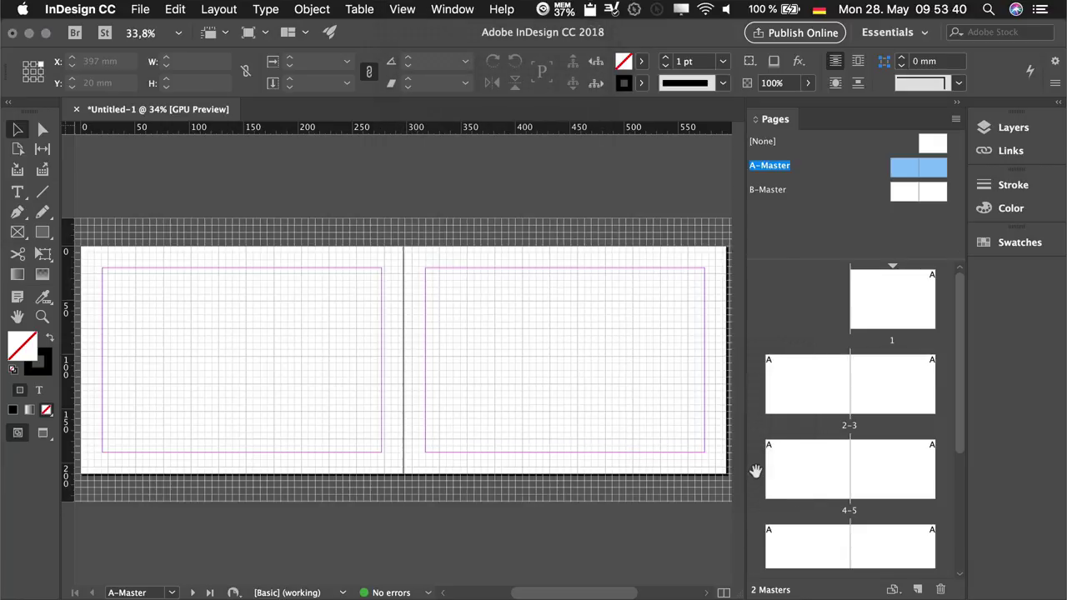
pyautogui.click(402, 9)
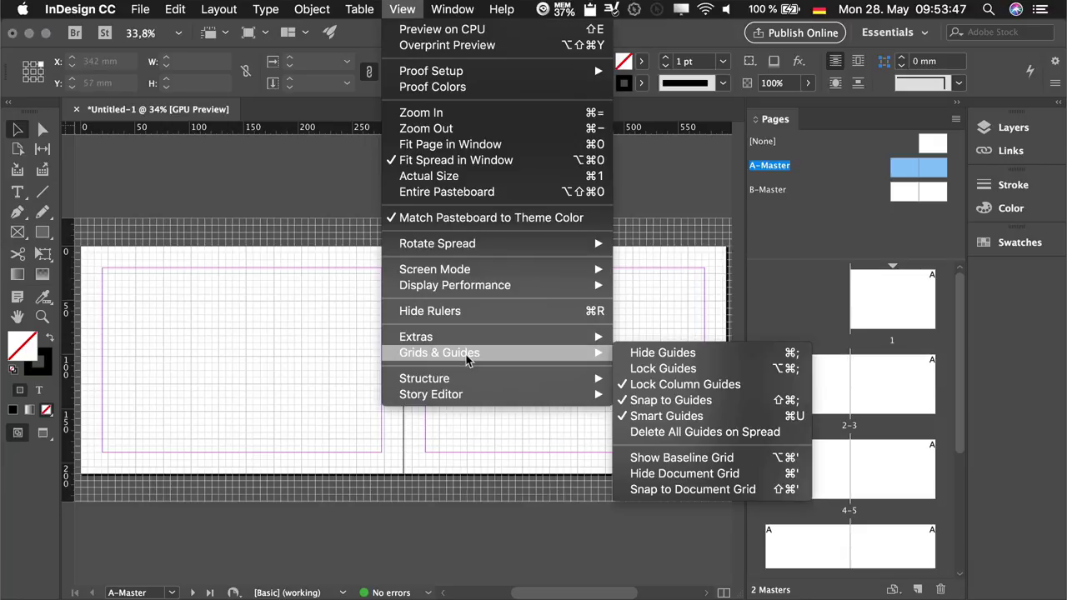
pyautogui.click(734, 490)
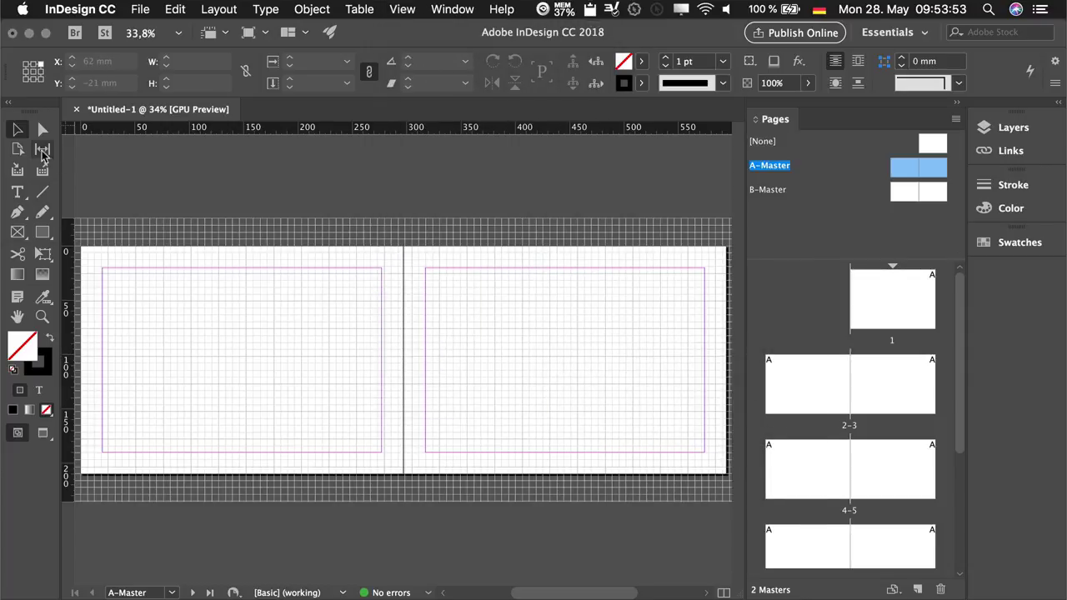
# - Try drawing a rectangle frame with the Rectangle Frame tool on the right-hand master page, snapping it to the document grid
pyautogui.click(17, 233)
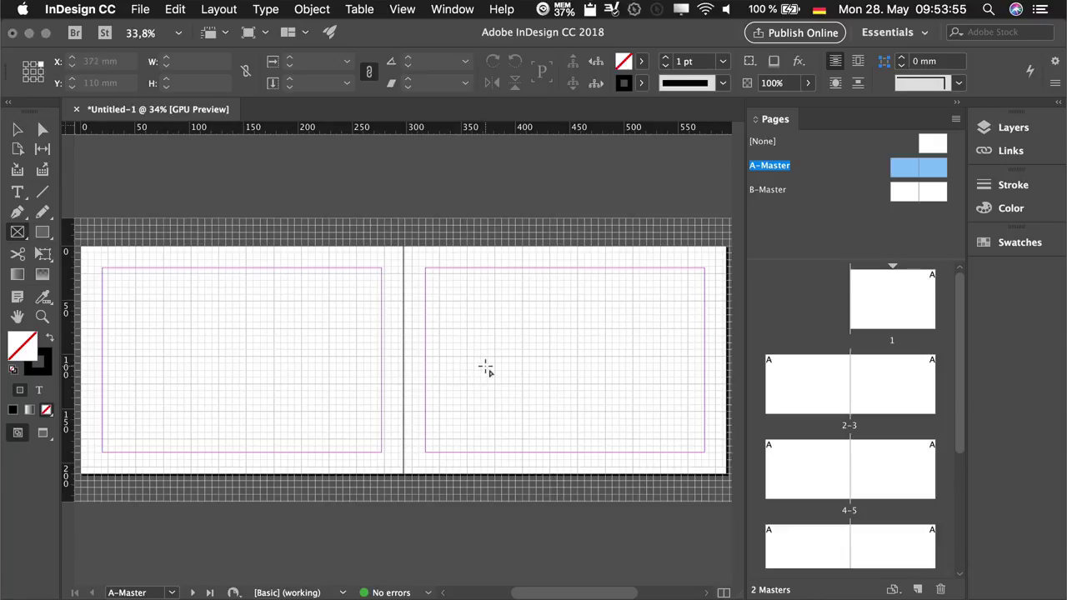
pyautogui.press('super+1')
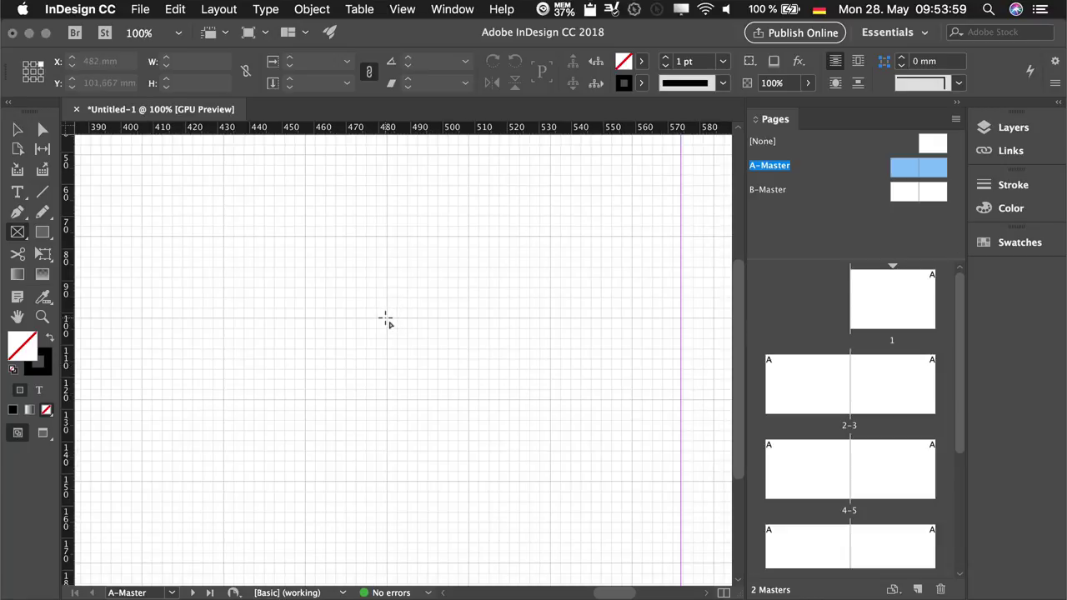
pyautogui.moveTo(386, 317); pyautogui.dragTo(530, 268)
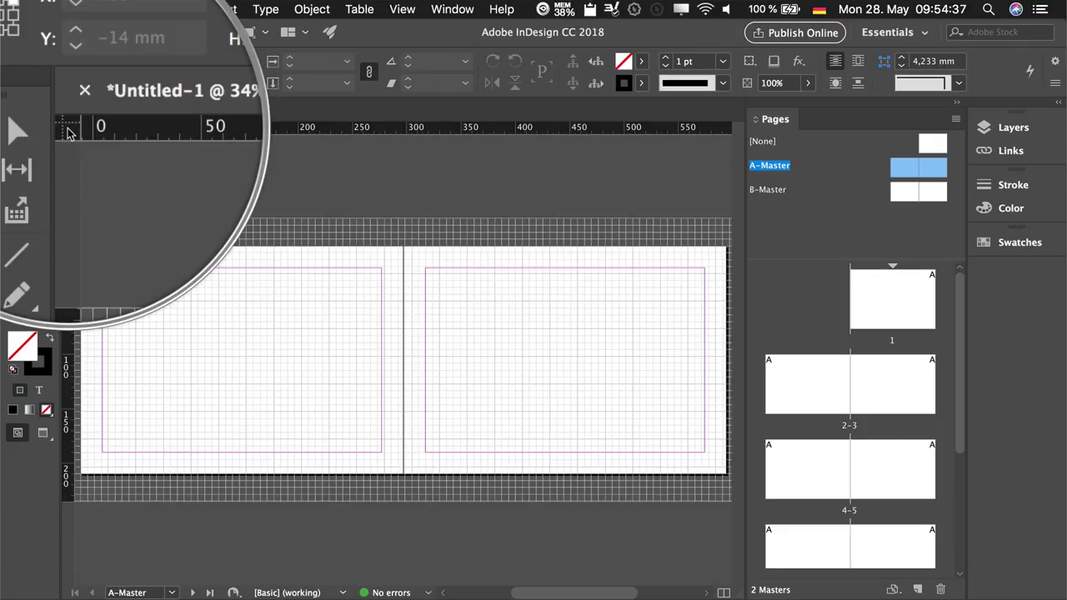
# - Move the ruler zero point to the top of the spine between the two master pages
pyautogui.moveTo(70, 130); pyautogui.dragTo(403, 247)
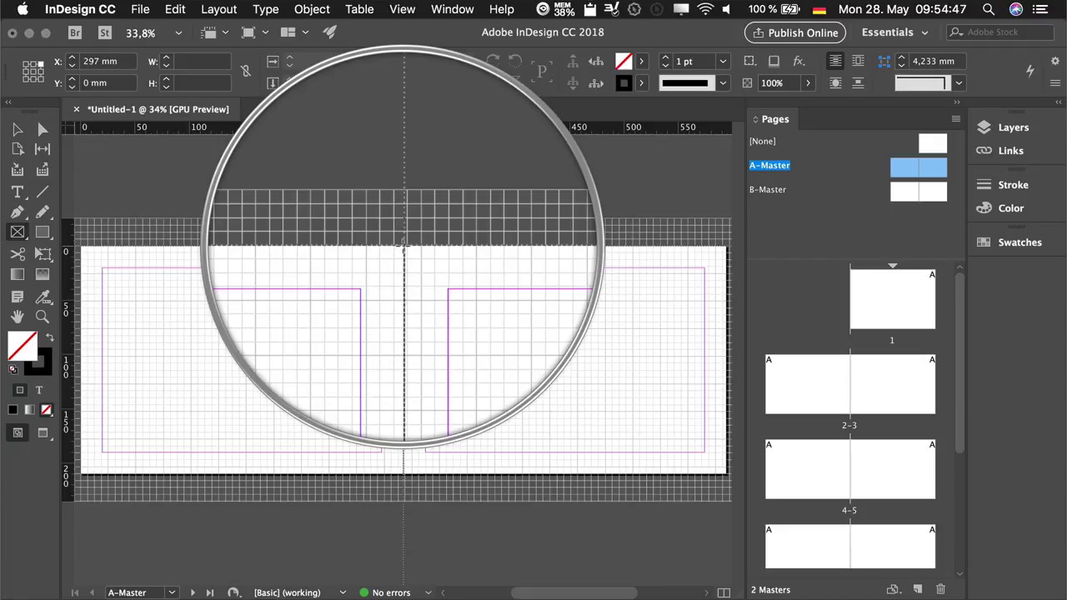
pyautogui.moveTo(403, 243); pyautogui.dragTo(404, 243)
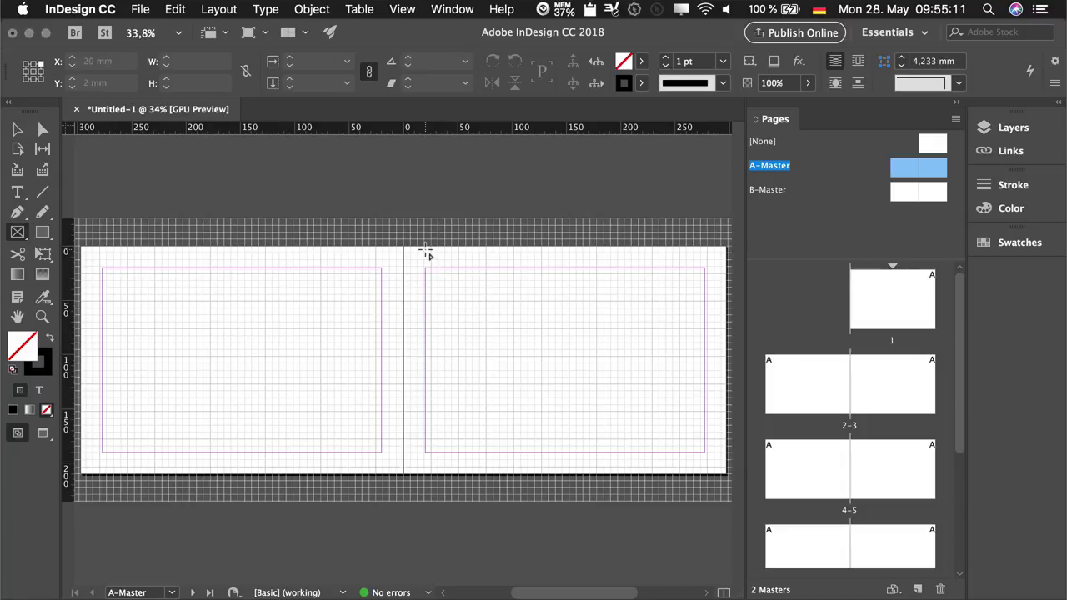
# - Open the Grids preferences and review the document grid colours, keeping Light Gray
pyautogui.click(96, 10)
pyautogui.moveTo(91, 48)
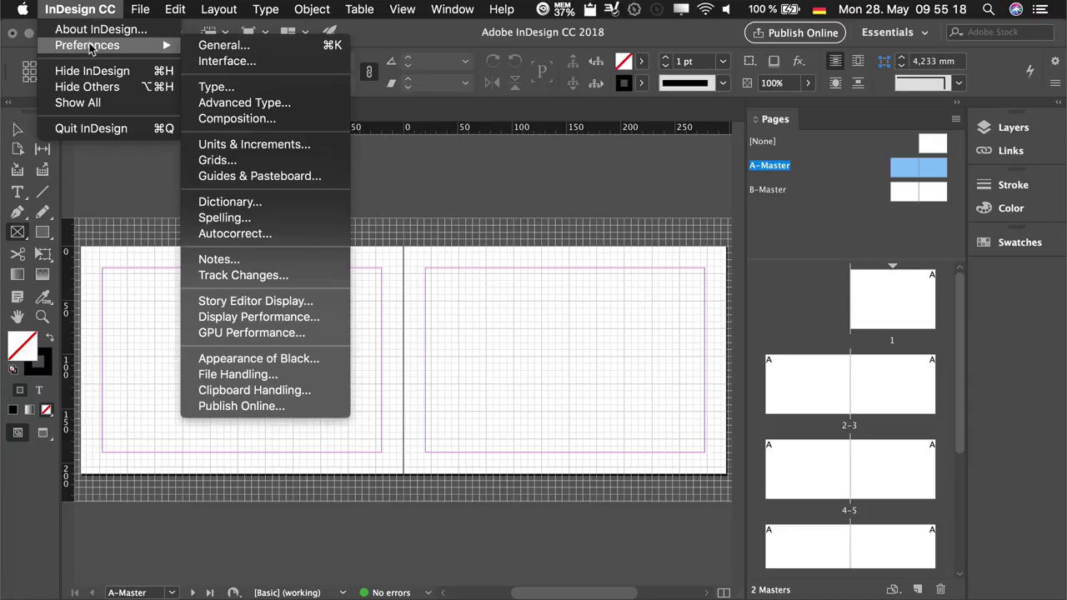
pyautogui.moveTo(177, 11)
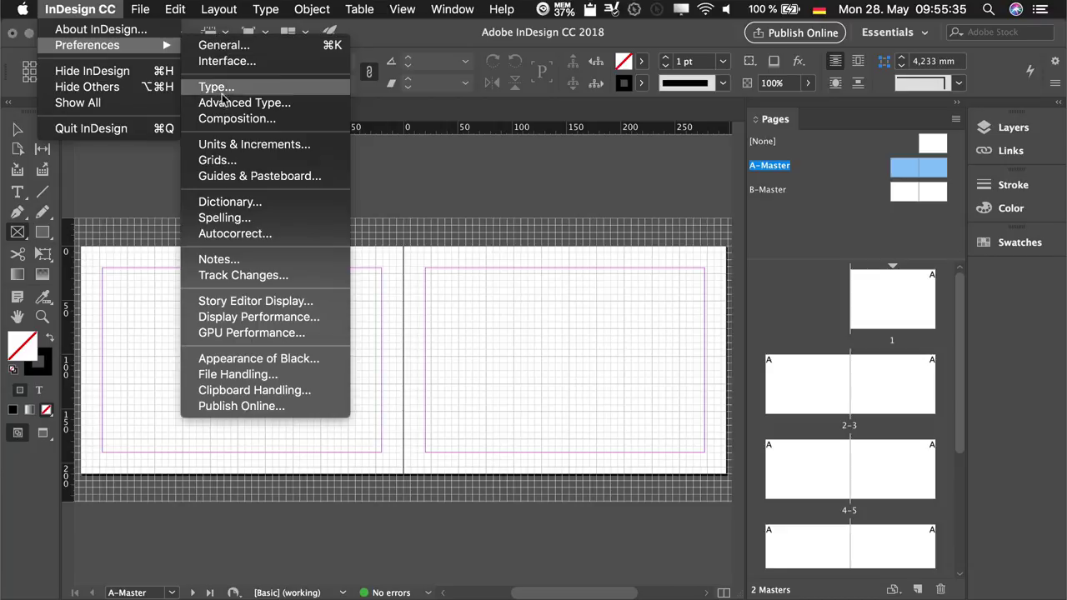
pyautogui.click(280, 165)
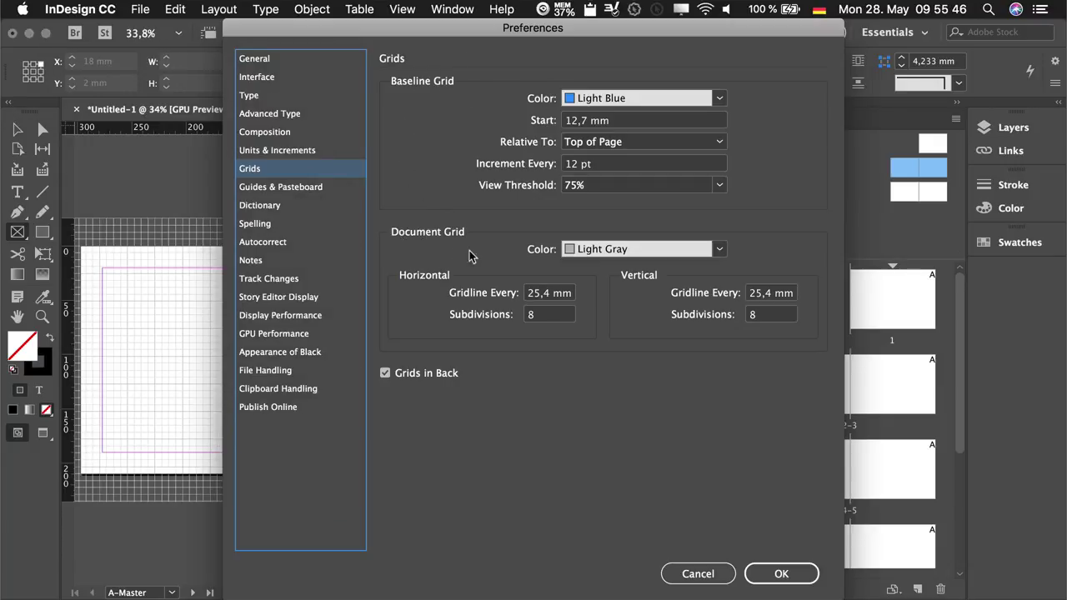
pyautogui.click(604, 250)
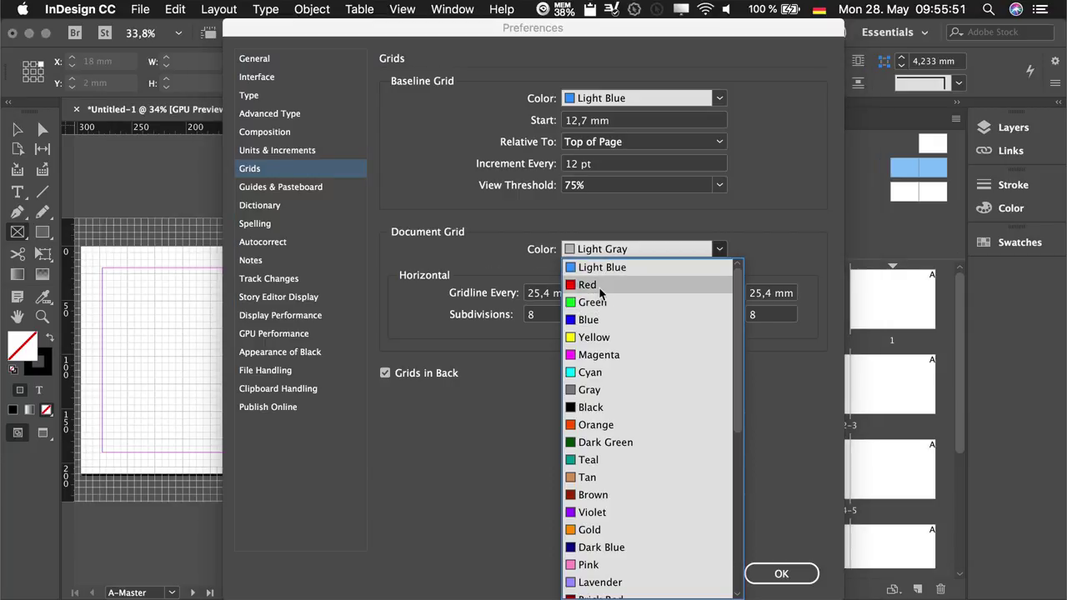
pyautogui.click(654, 250)
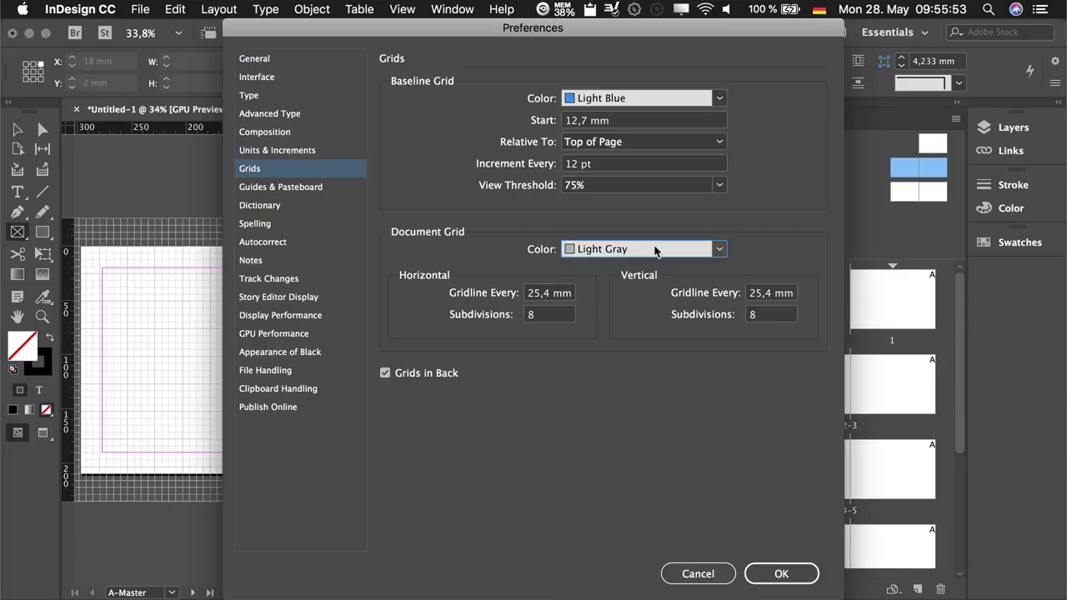
# - Set the document grid to a gridline every 25 mm with 5 subdivisions, both horizontally and vertically
pyautogui.click(541, 295)
pyautogui.press('Left')
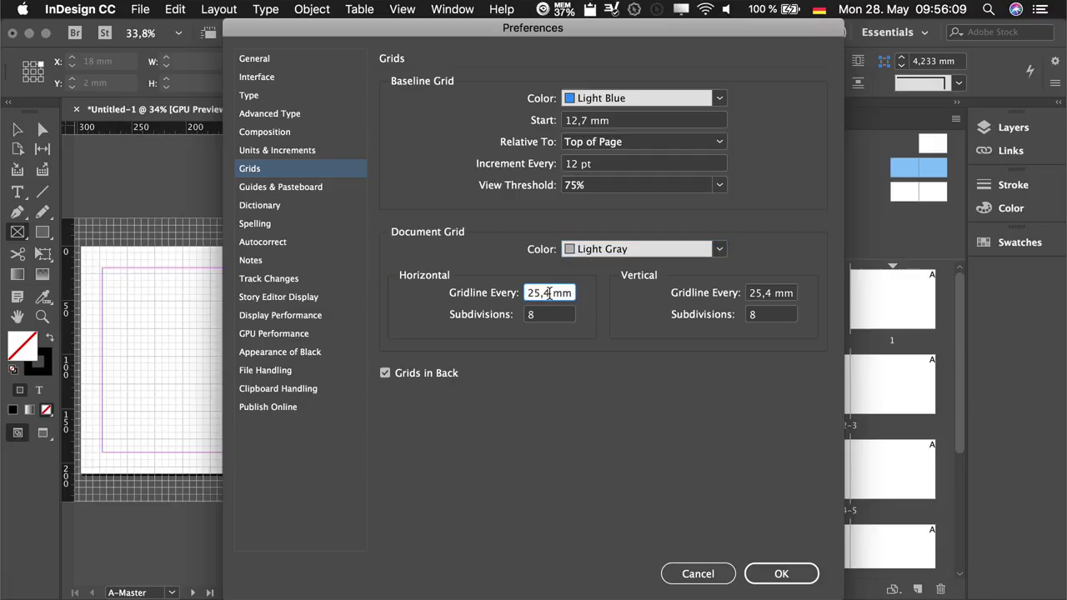
pyautogui.hotkey('shift', 'alt', 'Right')
pyautogui.write('25')
pyautogui.press('Tab')
pyautogui.press('Tab')
pyautogui.write('25')
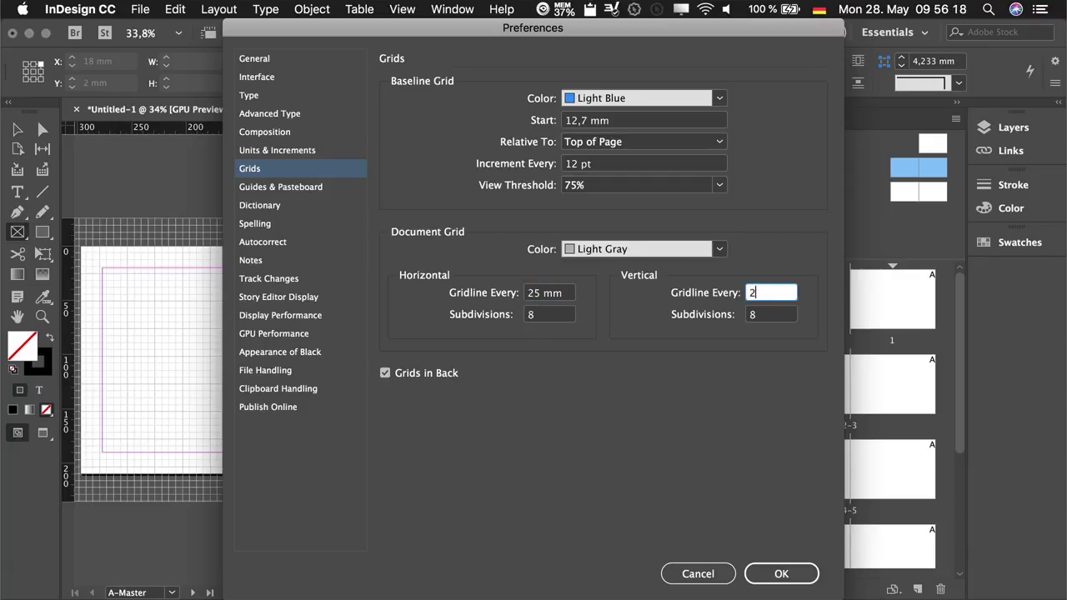
pyautogui.press('Tab')
pyautogui.press('Tab')
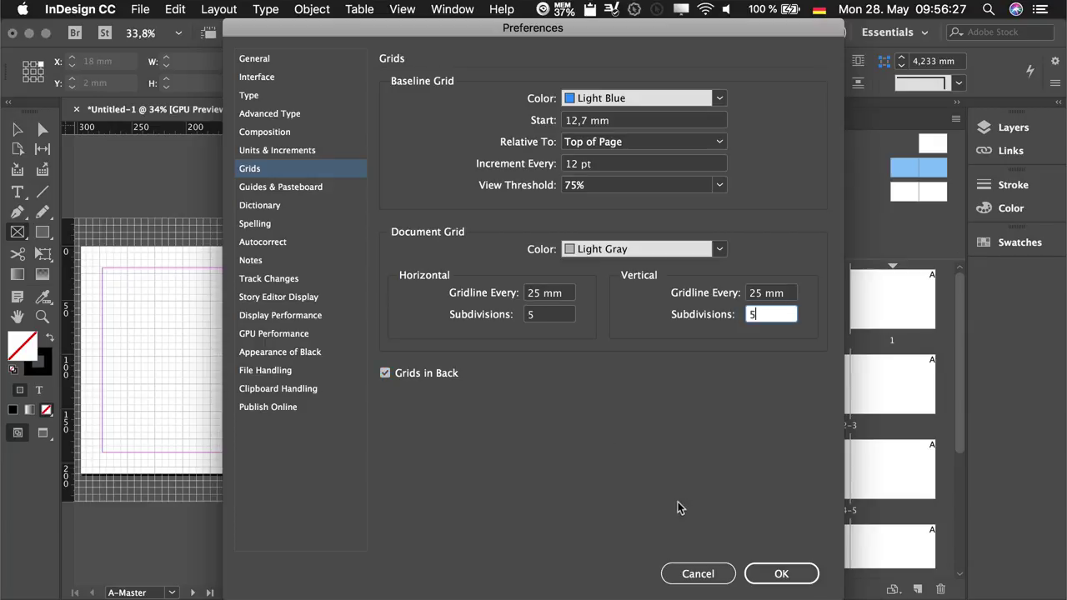
pyautogui.click(768, 574)
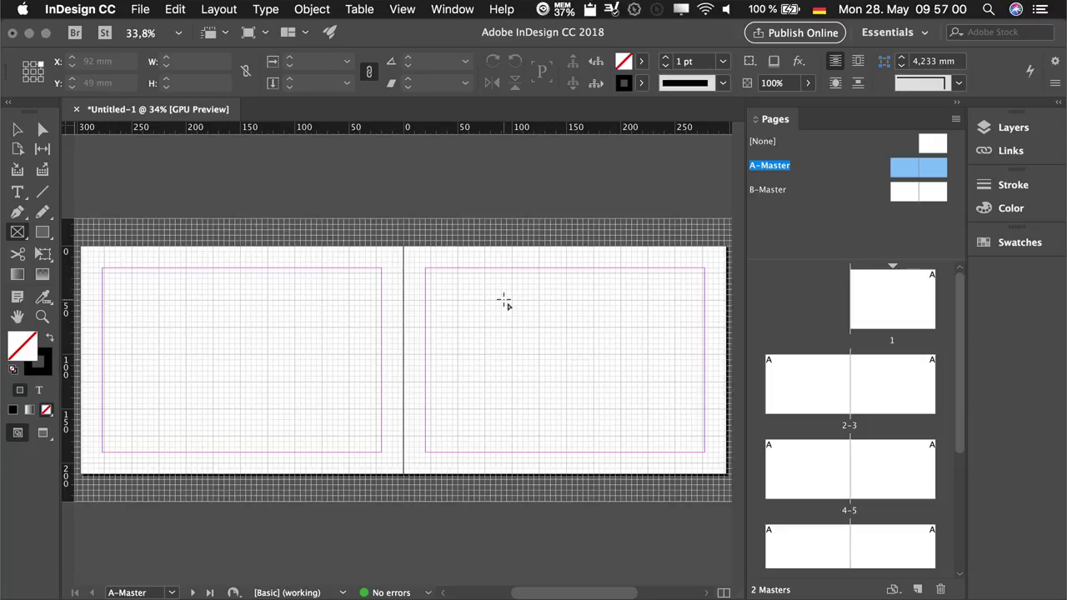
# - Hide the document grid on the A-Master spread
pyautogui.click(218, 9)
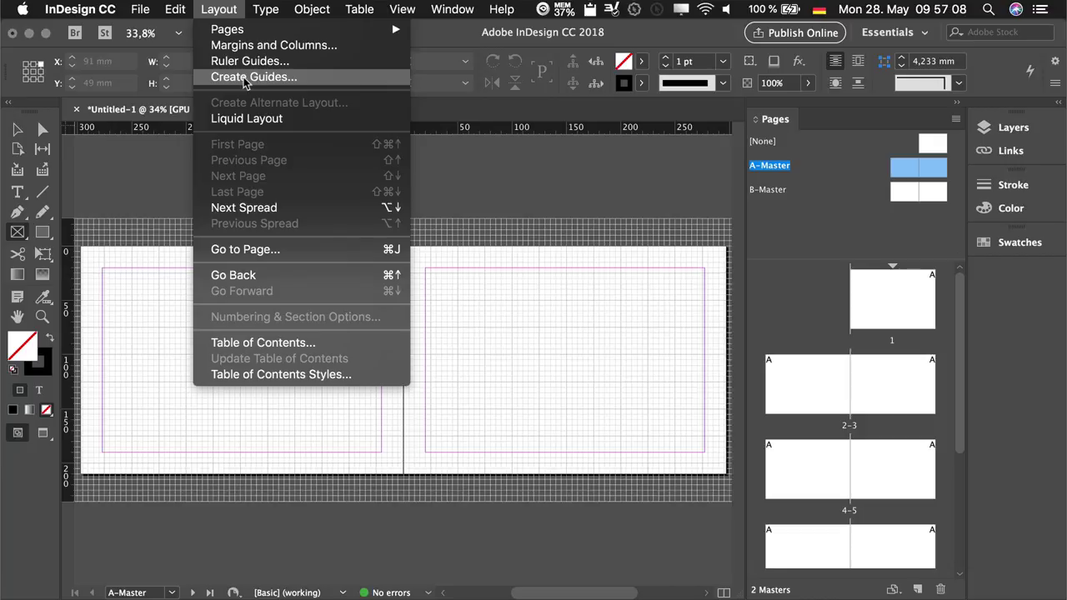
pyautogui.click(218, 9)
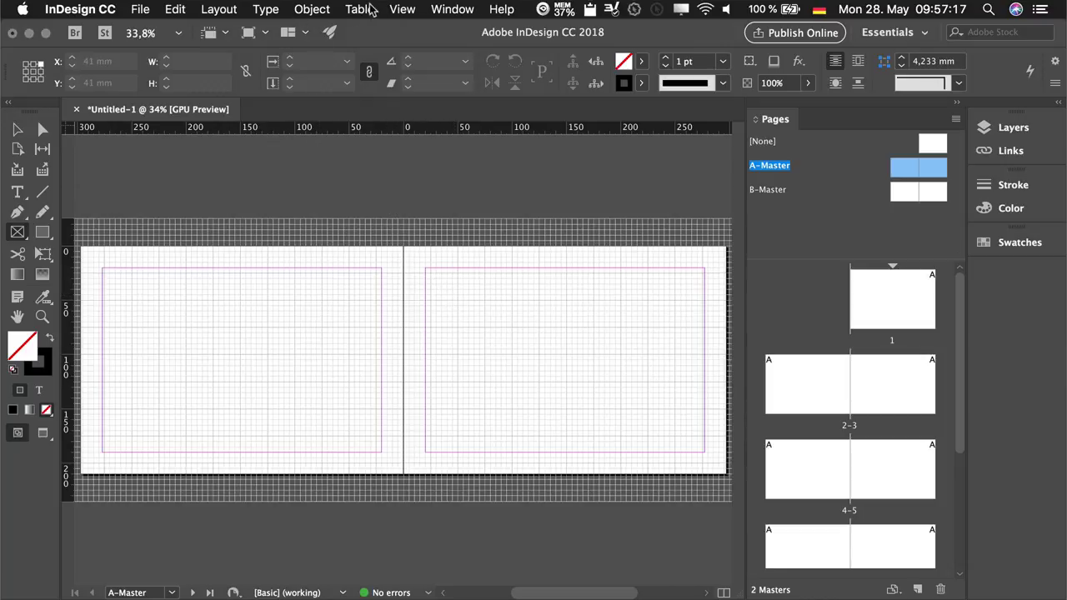
pyautogui.click(401, 9)
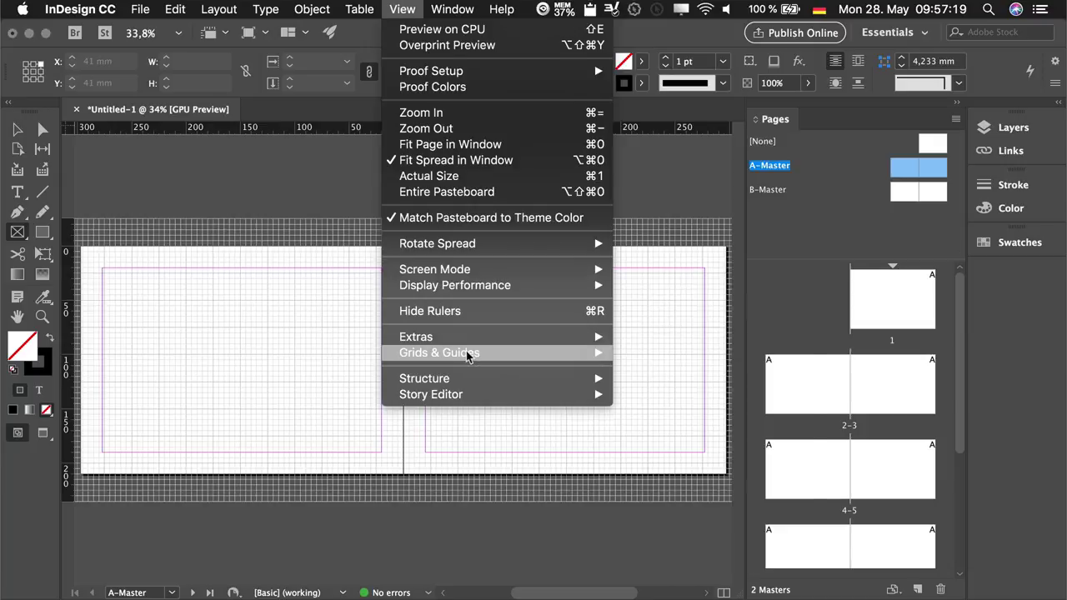
pyautogui.moveTo(468, 356)
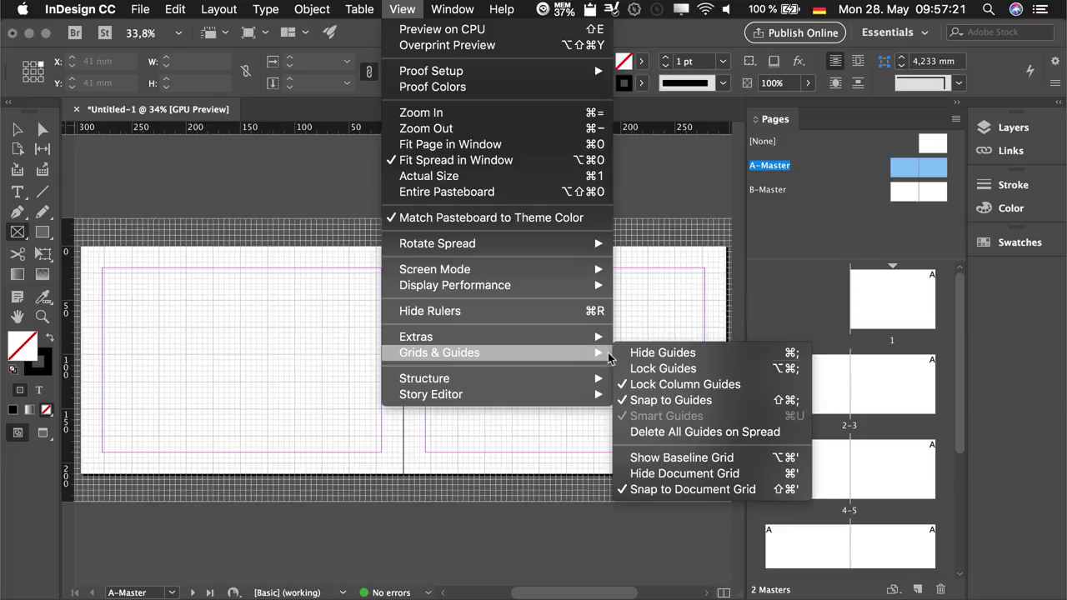
pyautogui.click(685, 473)
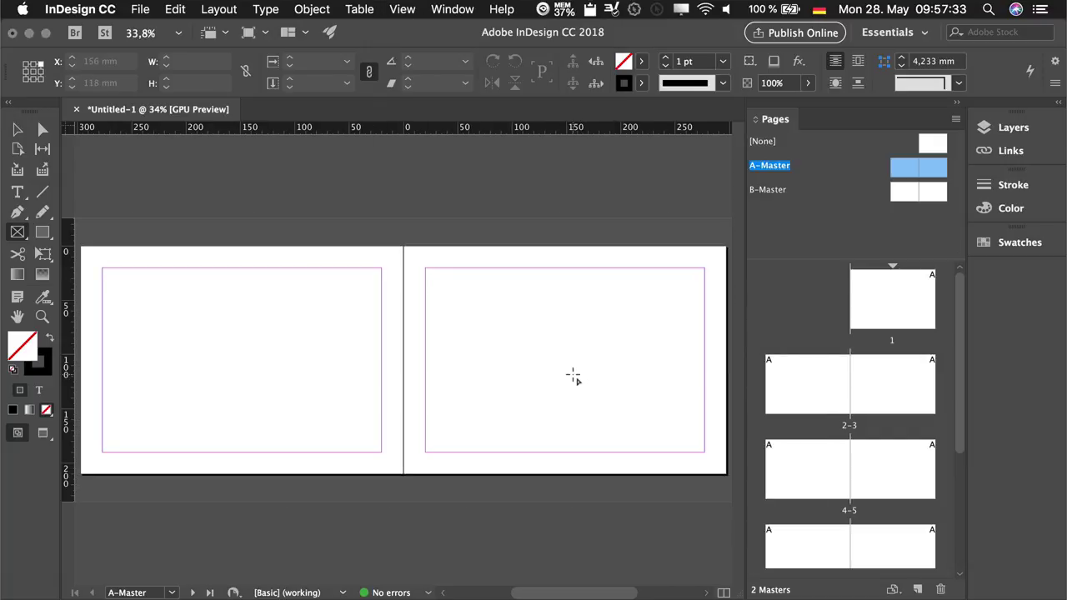
# - Try drawing a rectangle frame about 55 mm wide and 30 mm high on the right-hand master page with the grid hidden
pyautogui.click(17, 232)
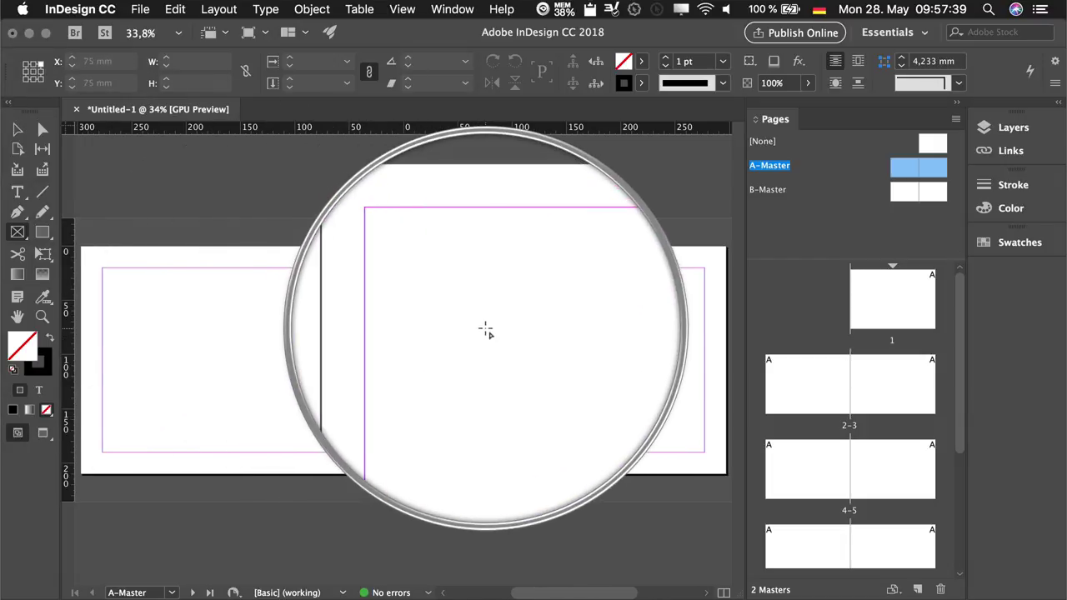
pyautogui.moveTo(484, 329); pyautogui.dragTo(542, 361)
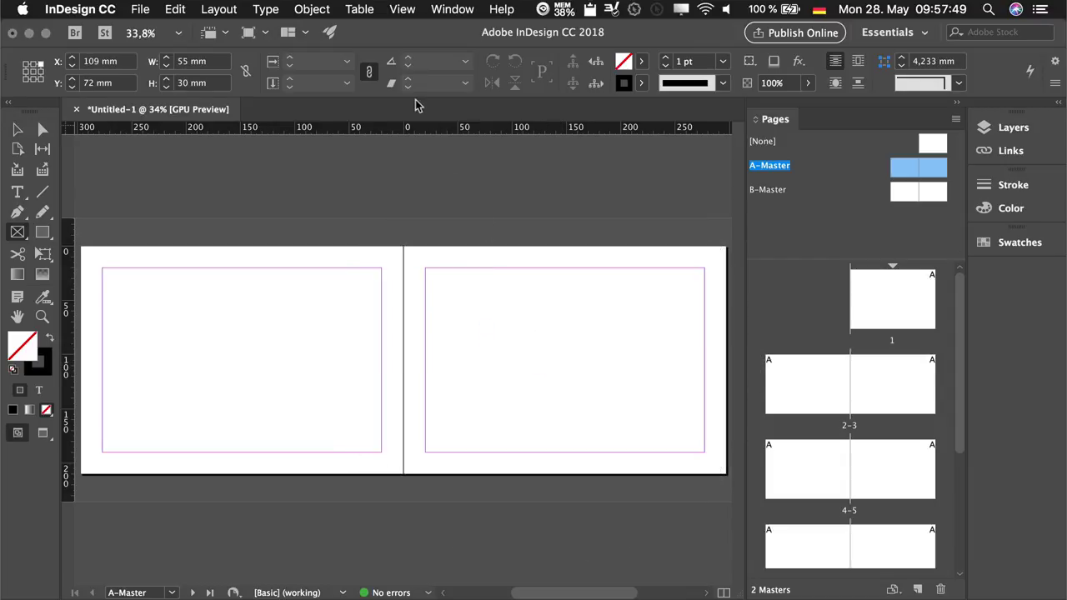
# - Turn off snapping to the document grid
pyautogui.click(402, 8)
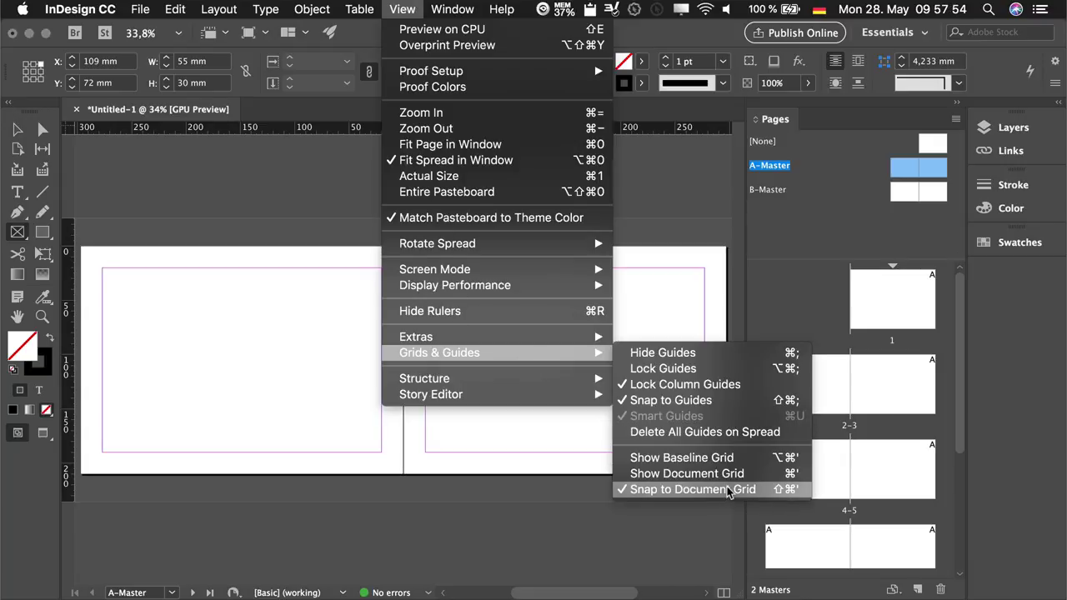
pyautogui.click(727, 490)
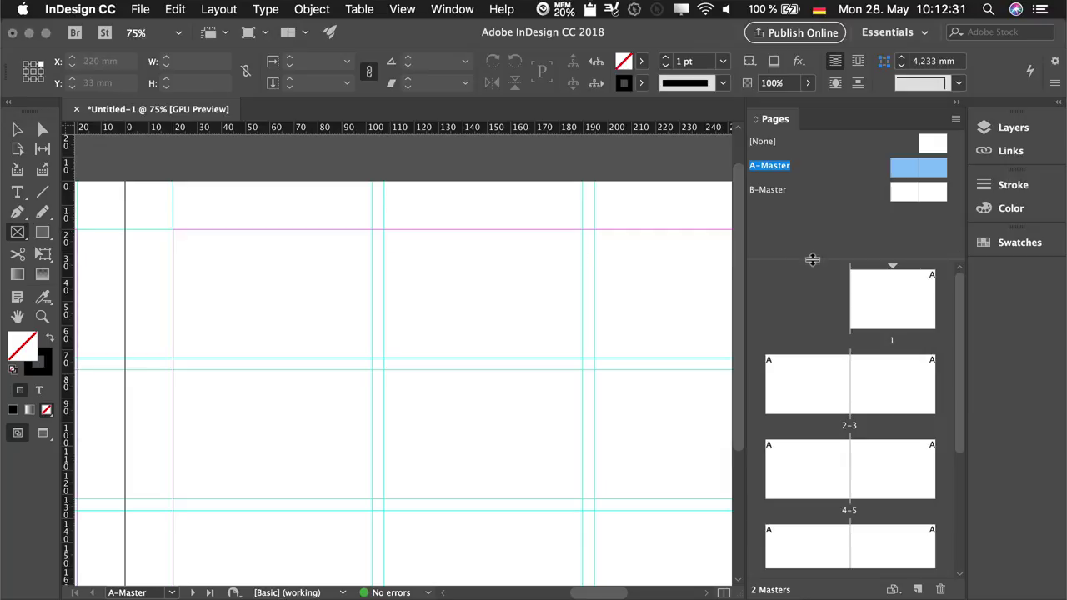
# - Shrink the master list to give the document page thumbnails more room
pyautogui.moveTo(817, 255); pyautogui.dragTo(819, 222)
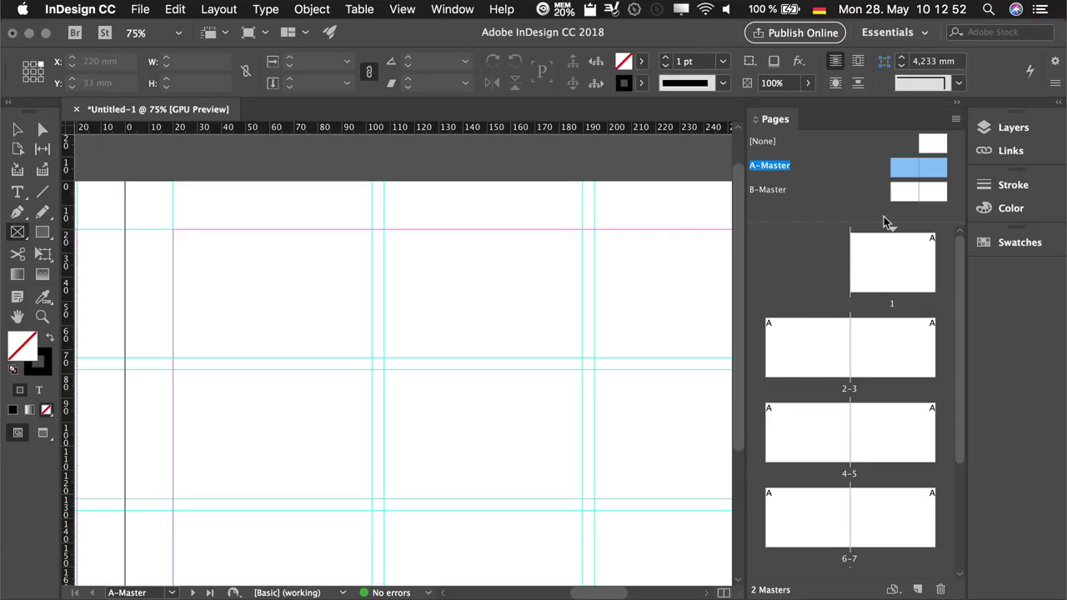
pyautogui.click(1007, 132)
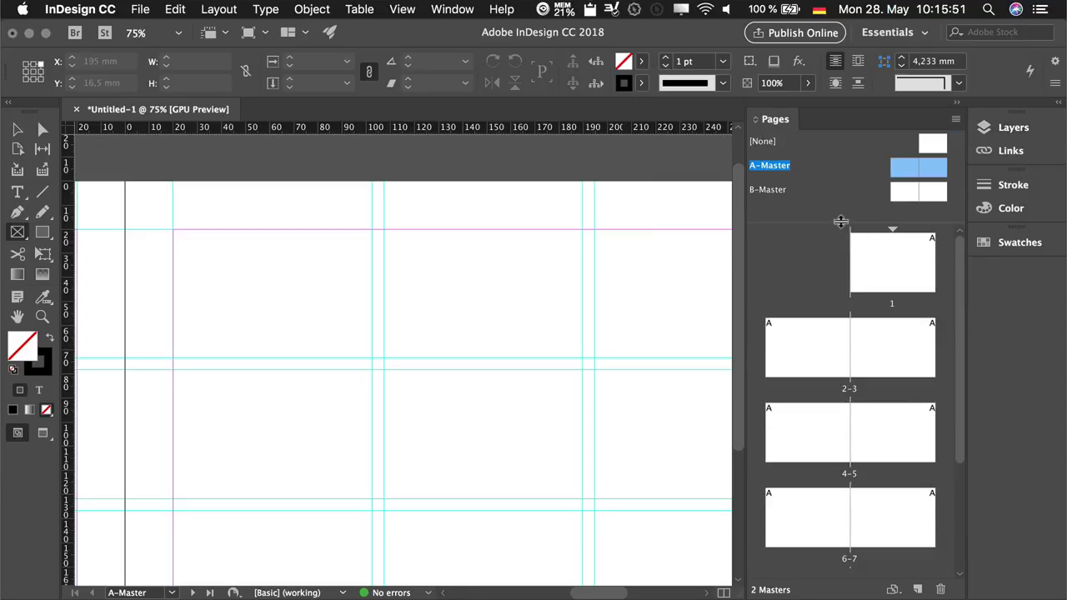
pyautogui.moveTo(842, 220); pyautogui.dragTo(842, 203)
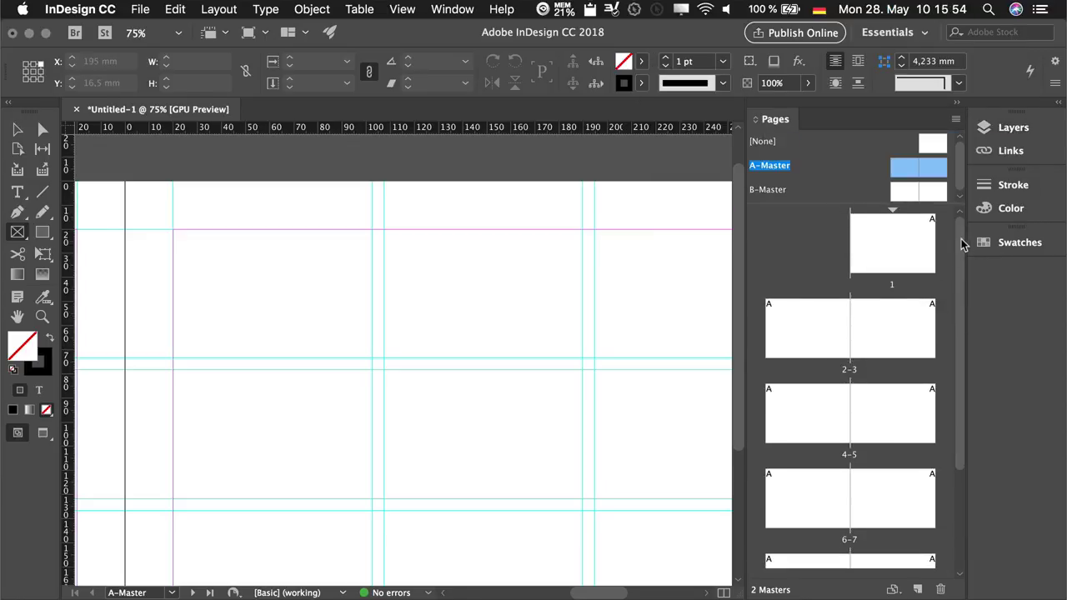
# - Delete two pages from the end of the document and add two new pages in their place
pyautogui.moveTo(960, 243); pyautogui.dragTo(958, 354)
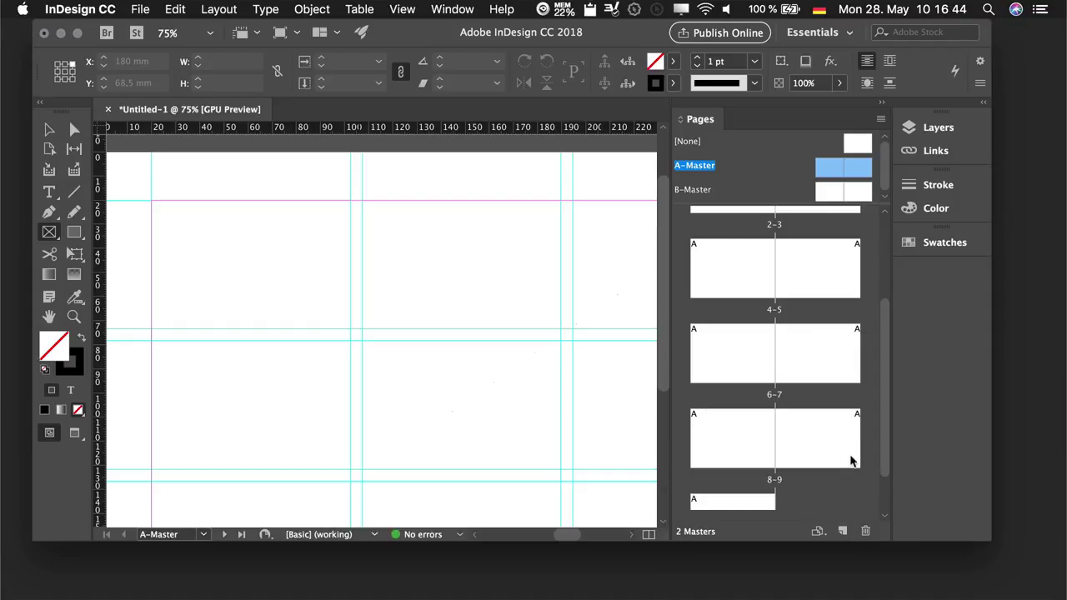
pyautogui.click(837, 444)
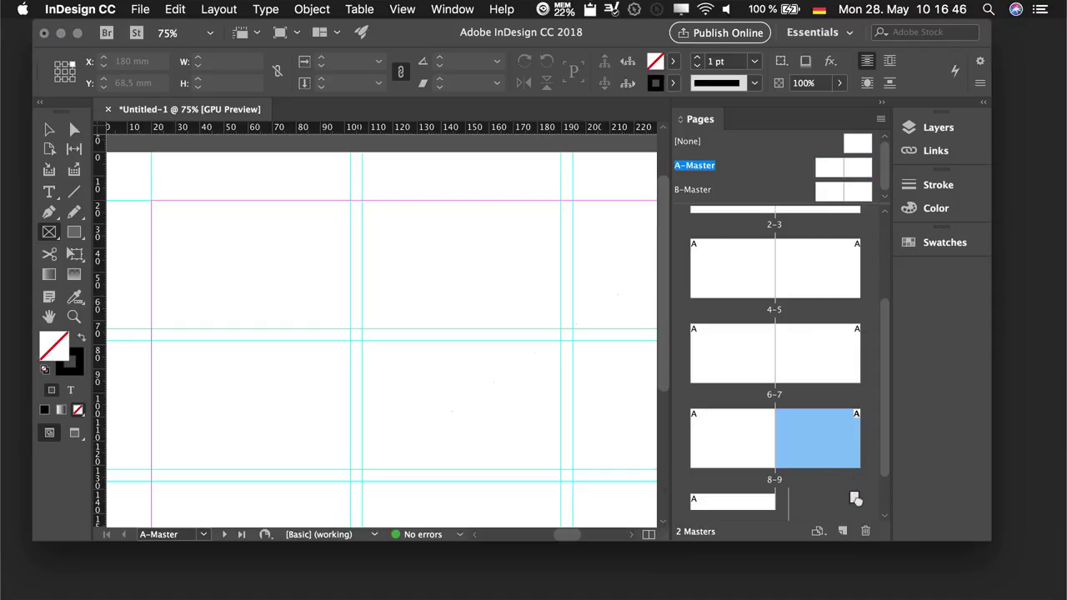
pyautogui.click(865, 531)
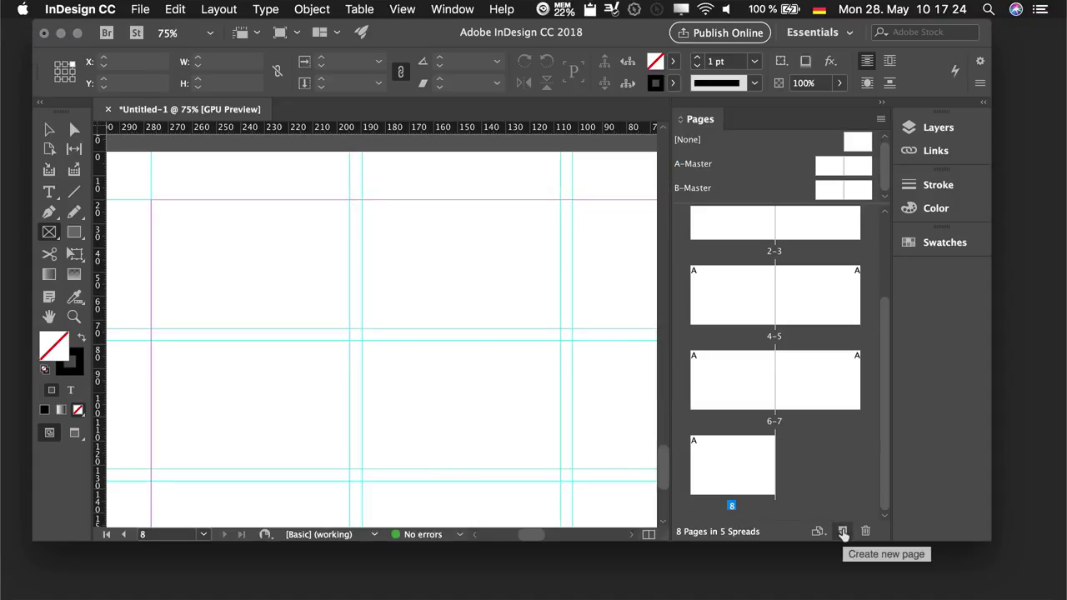
pyautogui.click(842, 531)
pyautogui.click(843, 531)
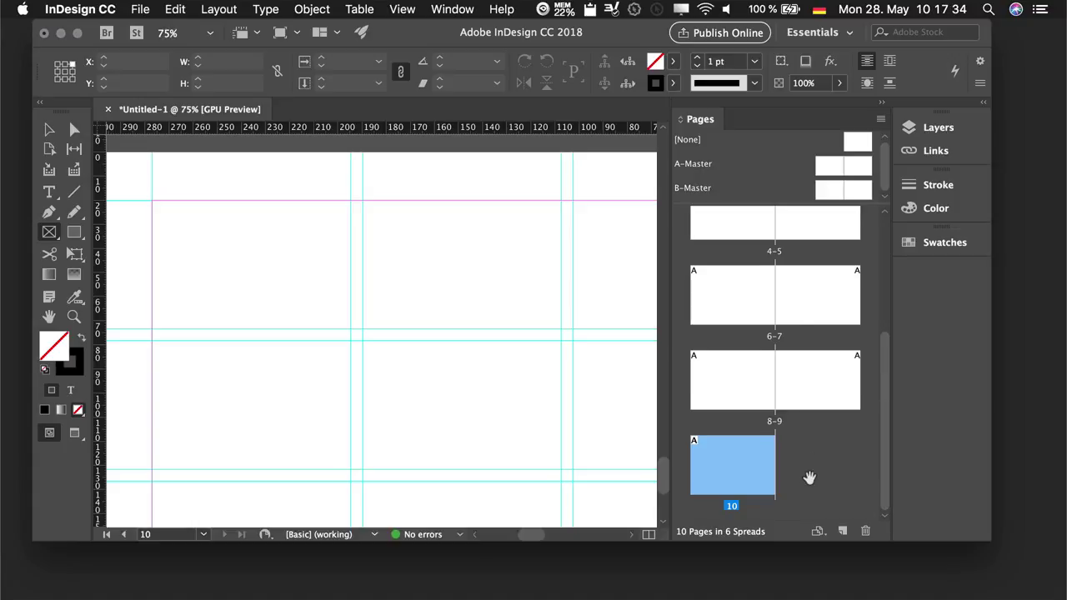
# - Open the A-Master spread, create a new blank master spread and fit it in the window
pyautogui.doubleClick(702, 165)
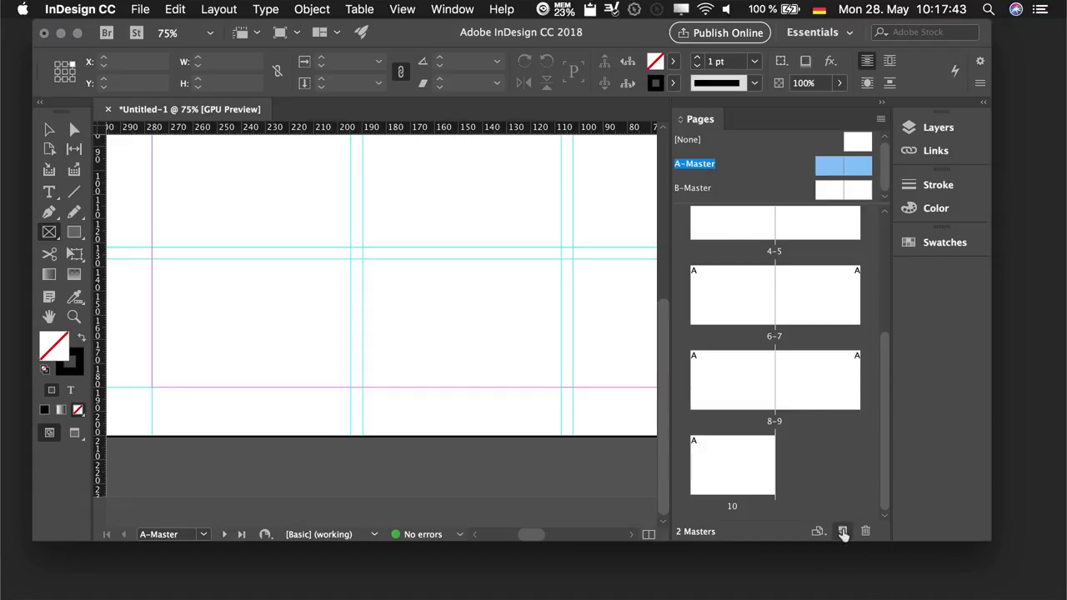
pyautogui.click(843, 532)
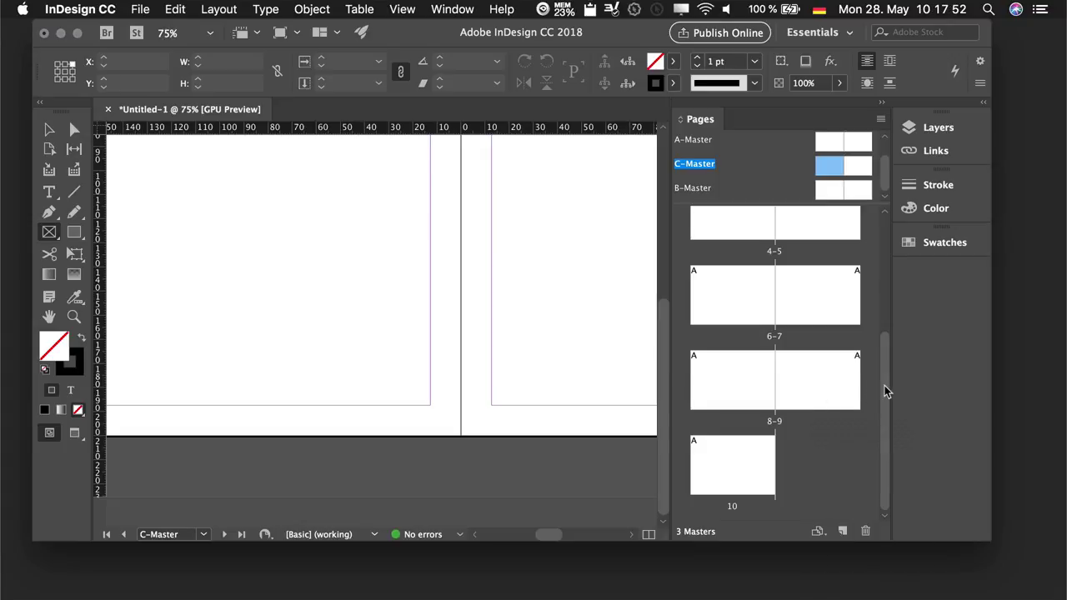
pyautogui.moveTo(885, 393); pyautogui.dragTo(868, 345)
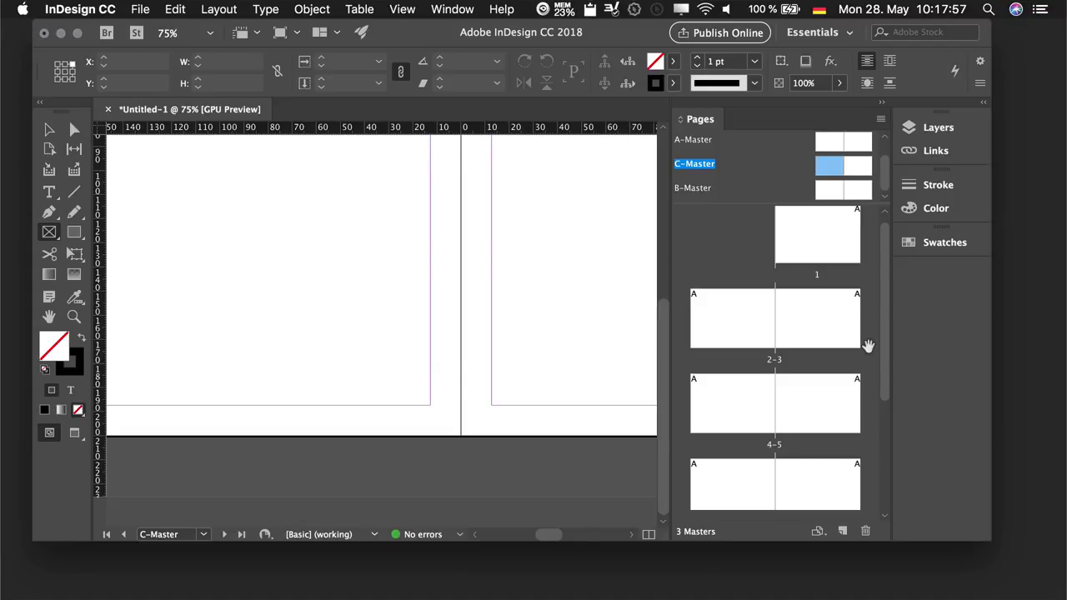
pyautogui.press('super+alt+0')
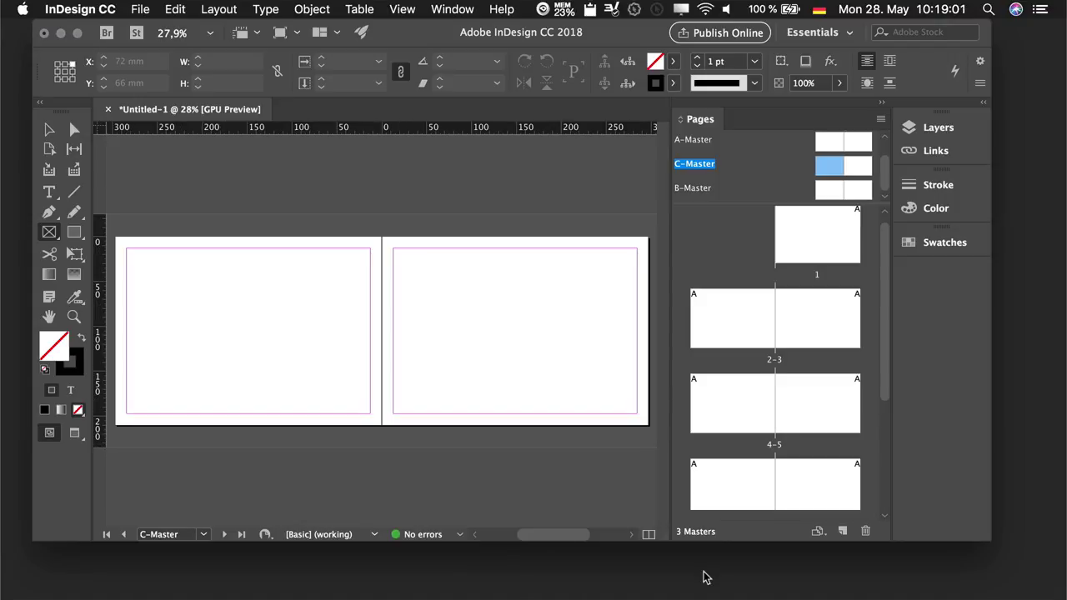